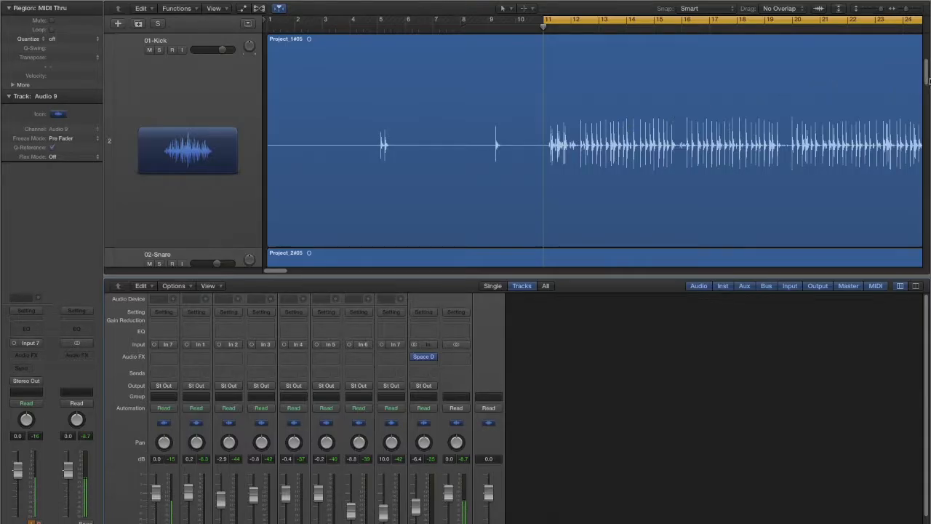
scroll(927, 76, "up", 2)
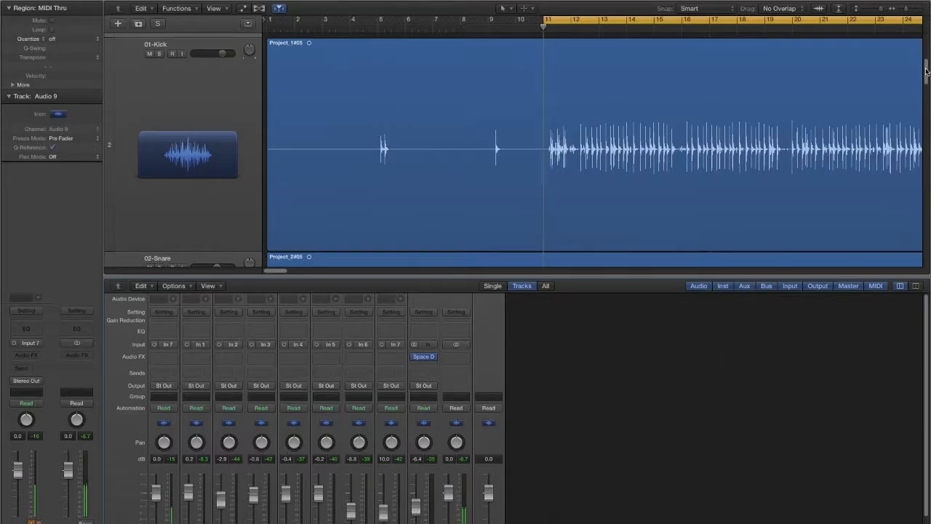
scroll(927, 70, "down", 5)
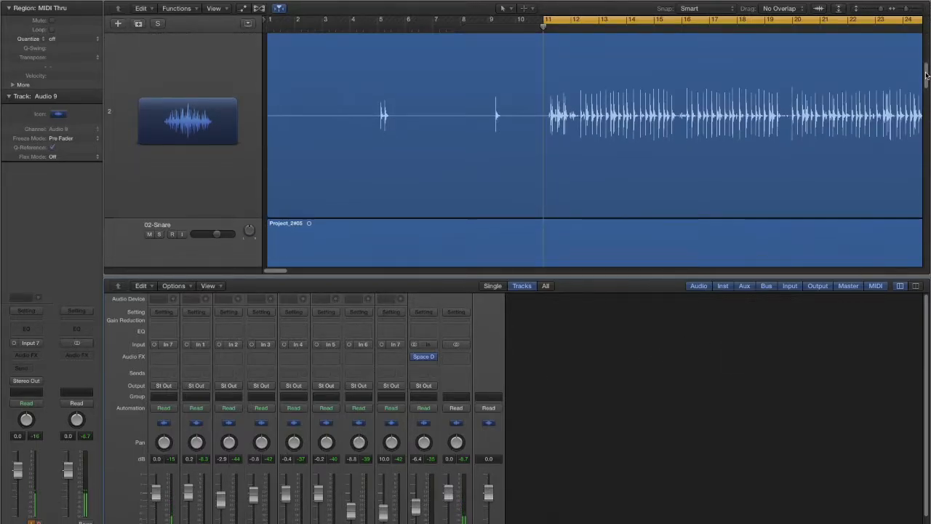
scroll(927, 70, "up", 5)
scroll(927, 71, "up", 1)
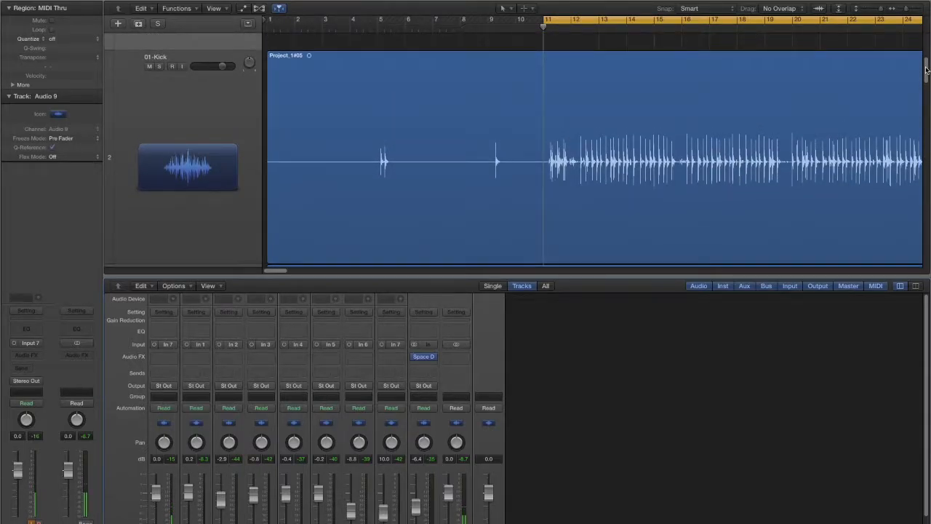
scroll(926, 71, "down", 2)
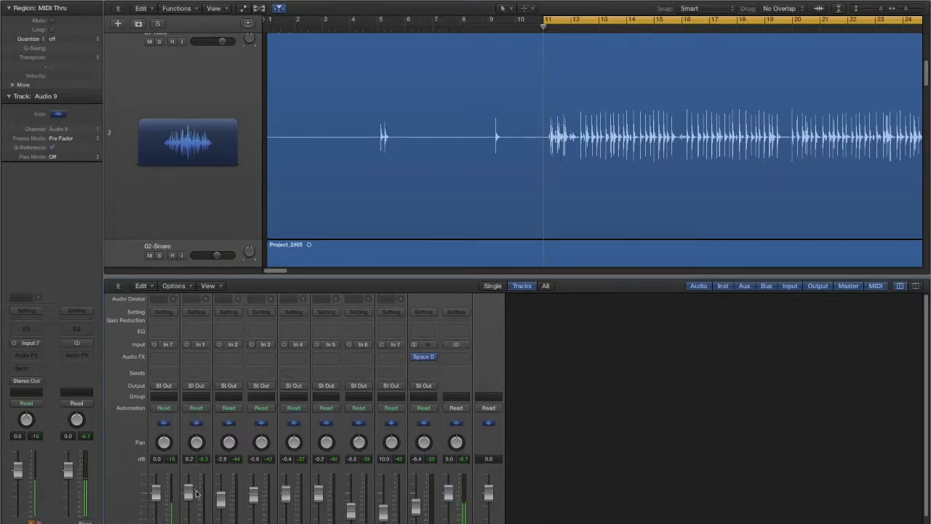
Clear the mixer's peak level readings and insert a Channel EQ on the 01-Kick channel.
left_click(202, 459)
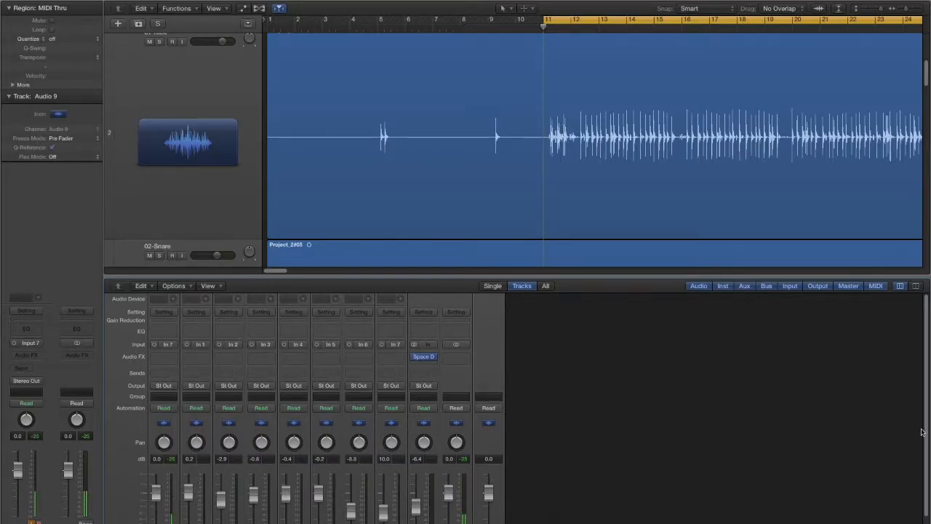
scroll(925, 401, "down", 3)
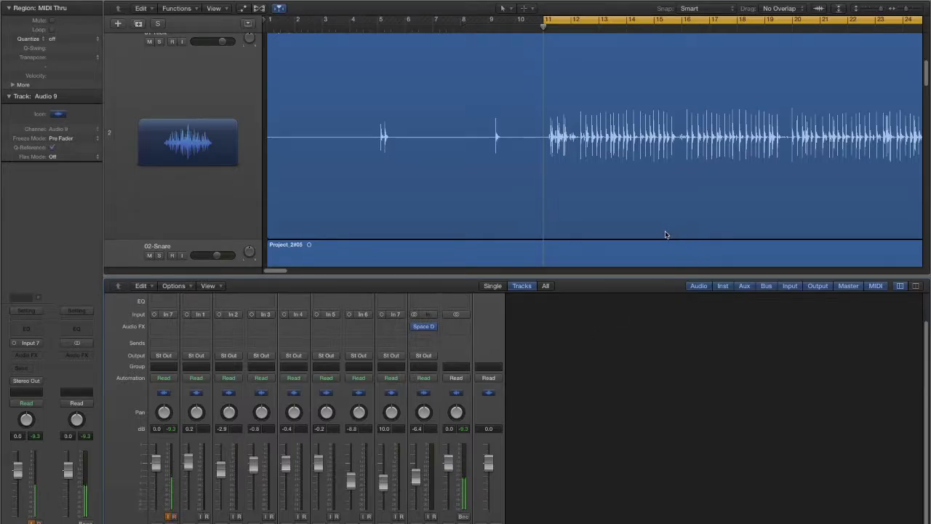
left_click(197, 328)
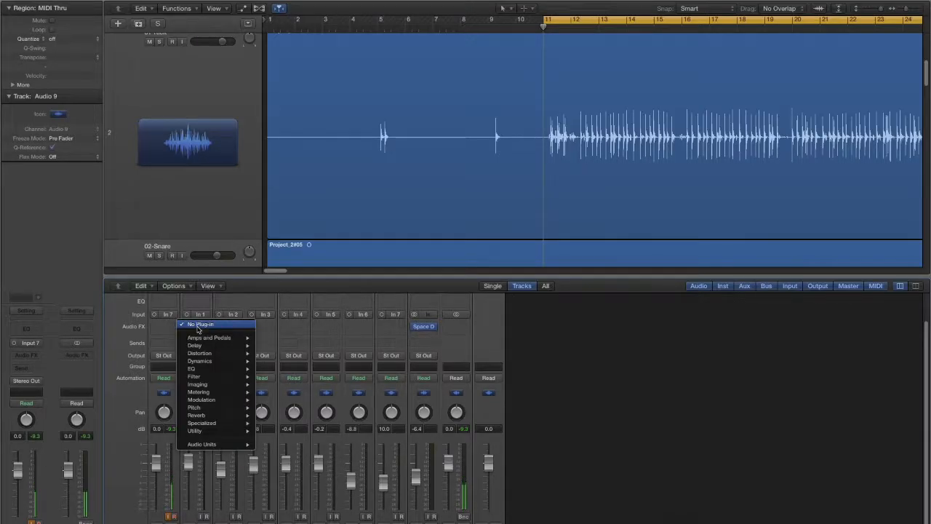
mouse_move(218, 369)
mouse_move(267, 371)
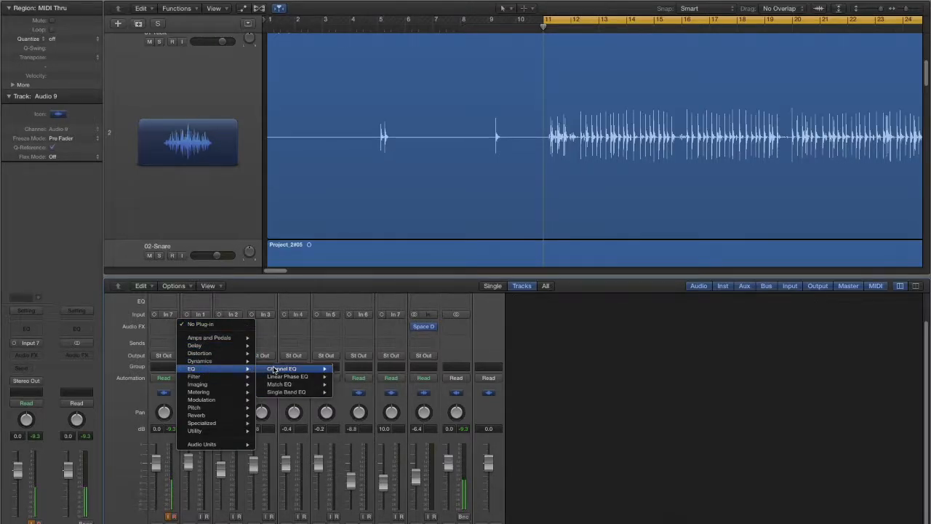
left_click(350, 369)
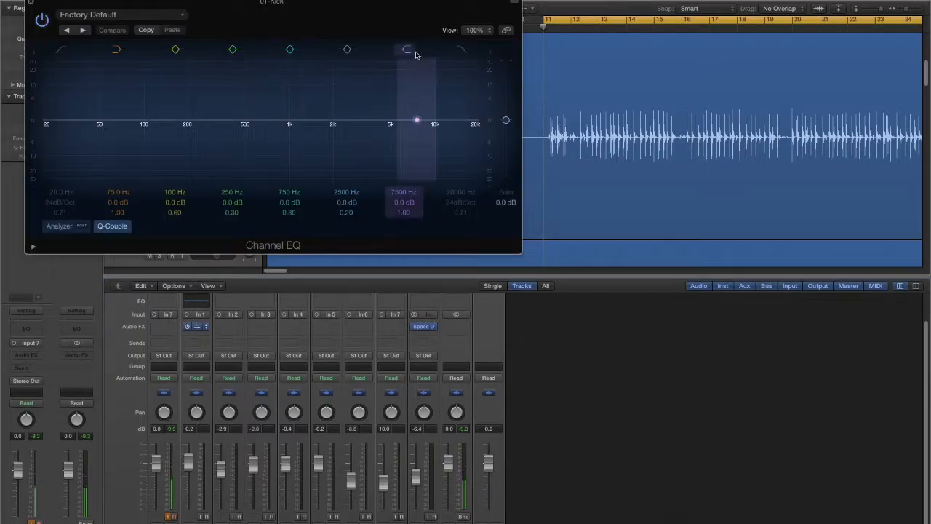
left_click_drag(340, 16, 517, 162)
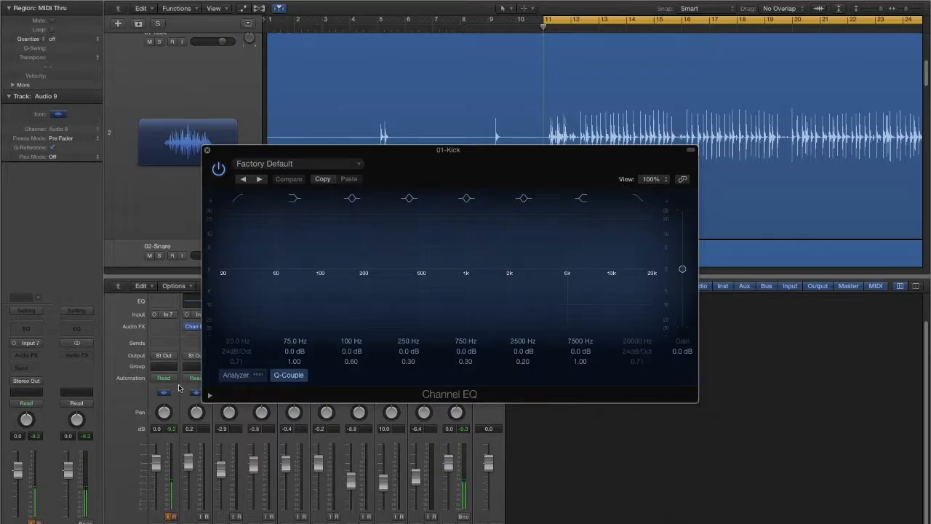
Insert a Channel EQ on the Audio 9 channel and shape its 250 Hz band into a +22.5 dB boost at 345 Hz with Q 17.
left_click(169, 300)
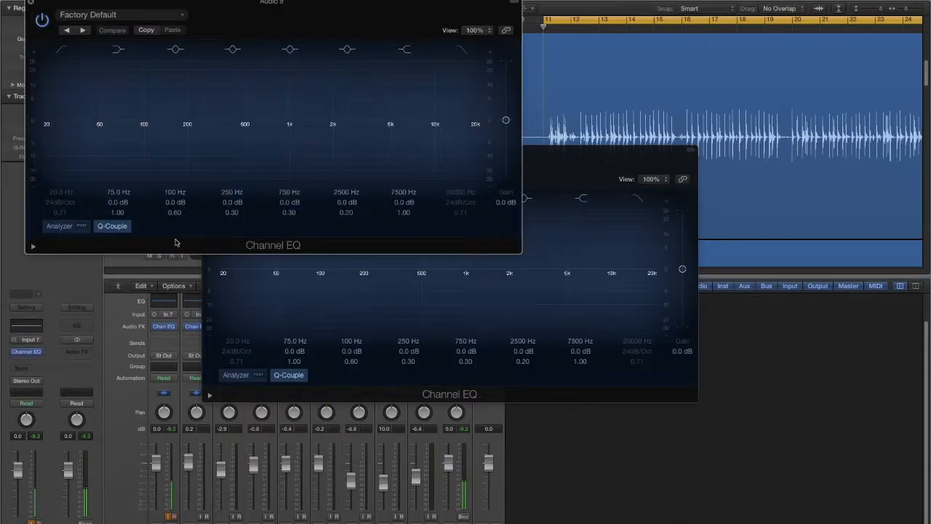
left_click_drag(251, 38, 471, 179)
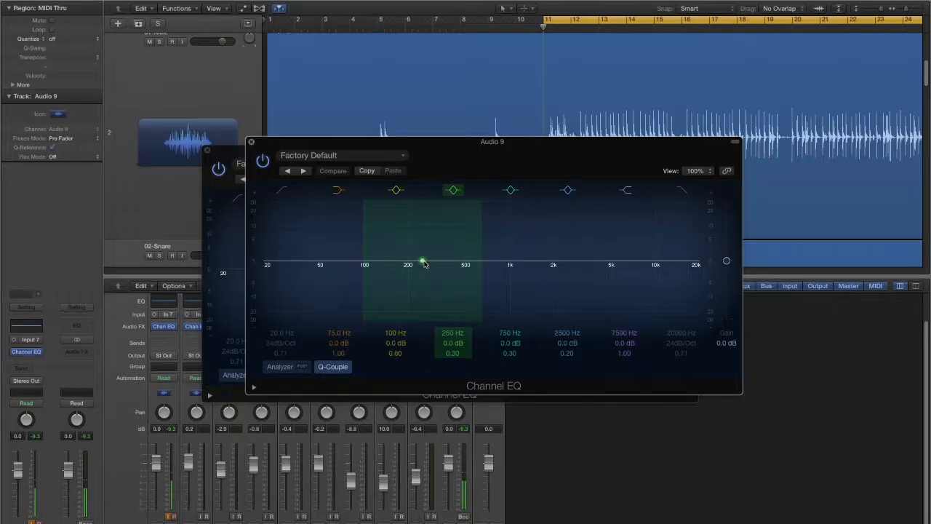
left_click_drag(425, 264, 422, 238)
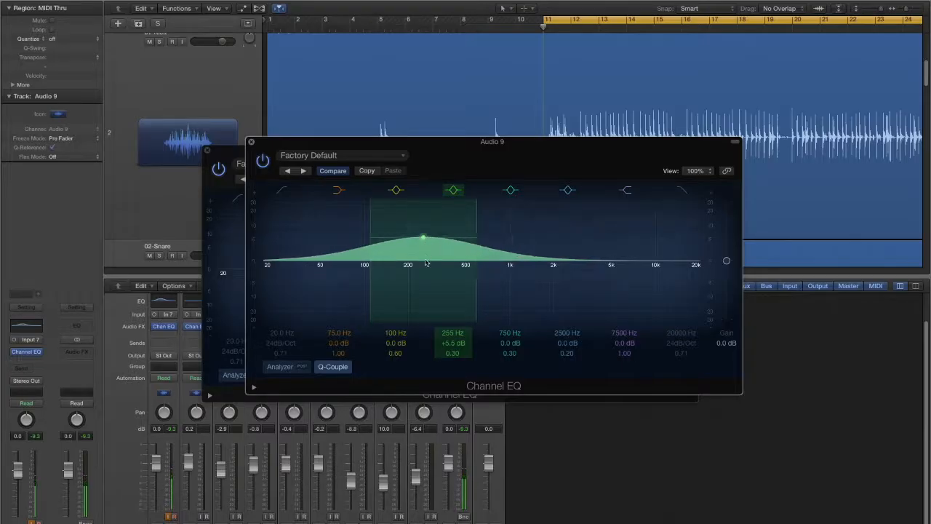
left_click_drag(452, 355, 451, 288)
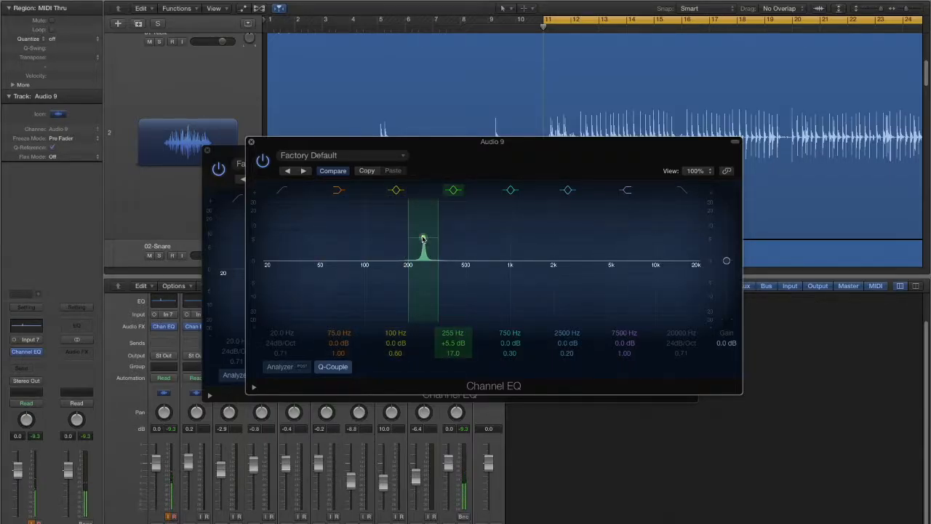
left_click_drag(422, 238, 425, 205)
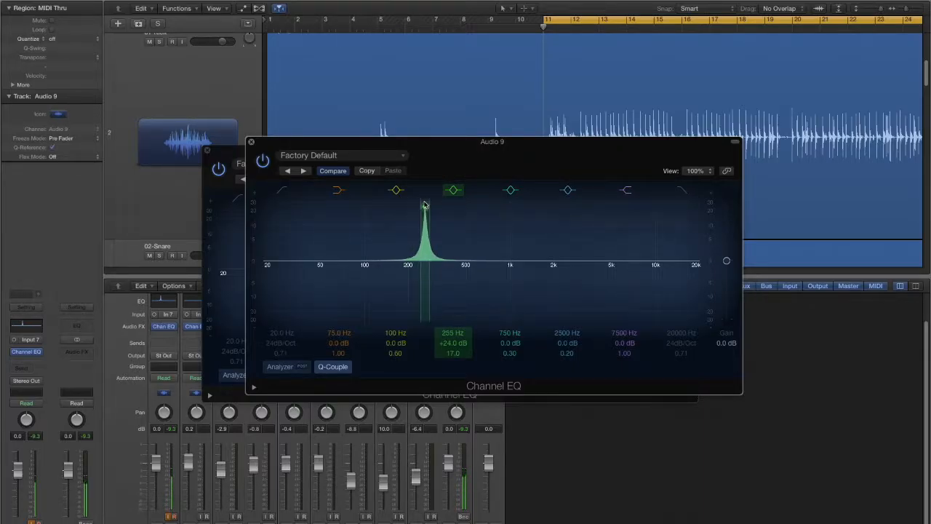
left_click_drag(426, 209, 444, 207)
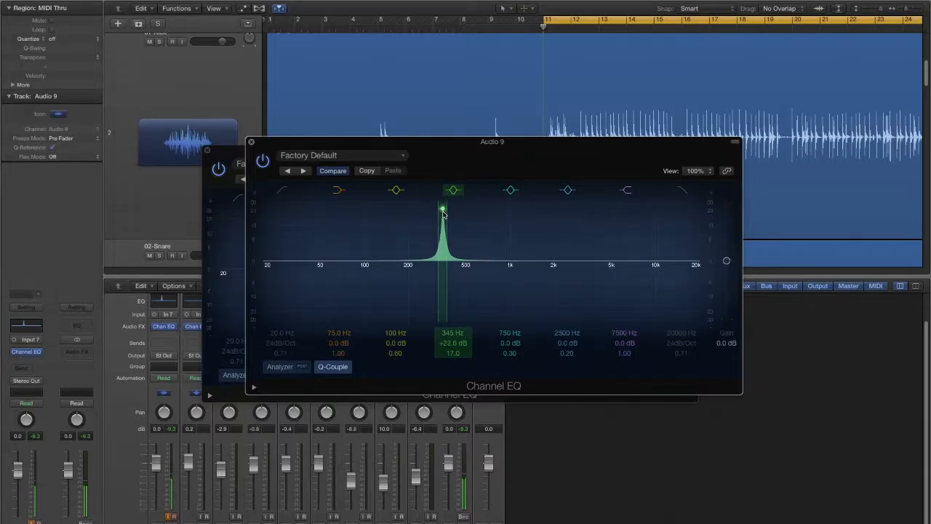
Turn the narrow boost on the Audio 9 EQ into a -24 dB cut at 355 Hz and widen its Q to 2.10.
left_click_drag(443, 209, 448, 355)
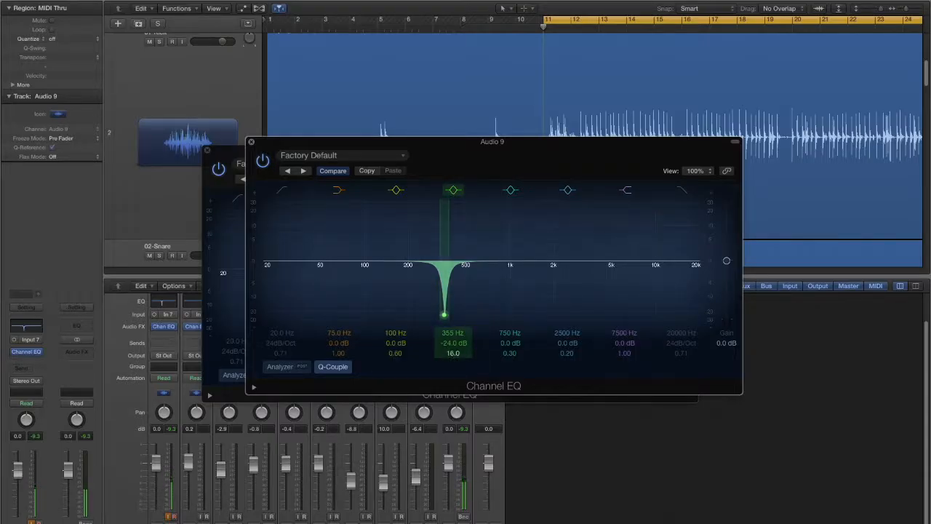
left_click_drag(453, 353, 452, 362)
left_click_drag(453, 353, 453, 382)
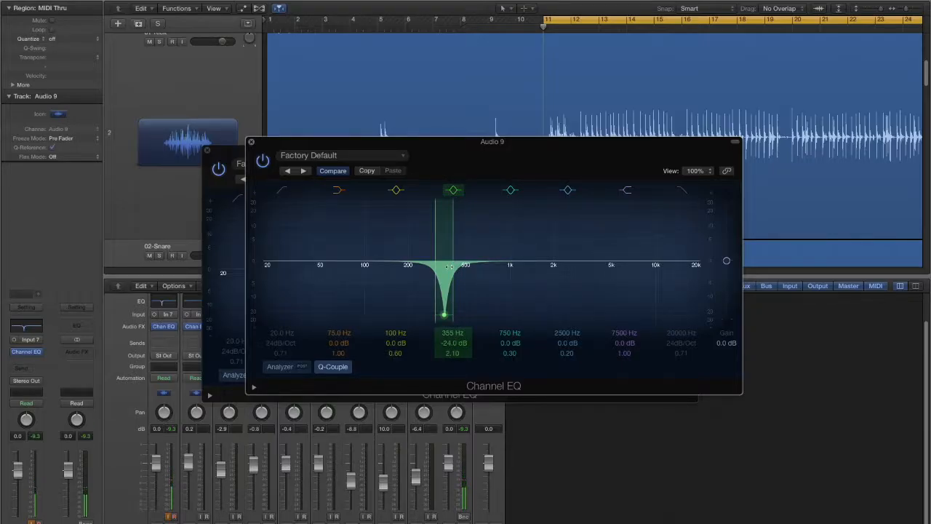
Close the Audio 9 Channel EQ and remove the plug-in from that channel.
left_click(252, 142)
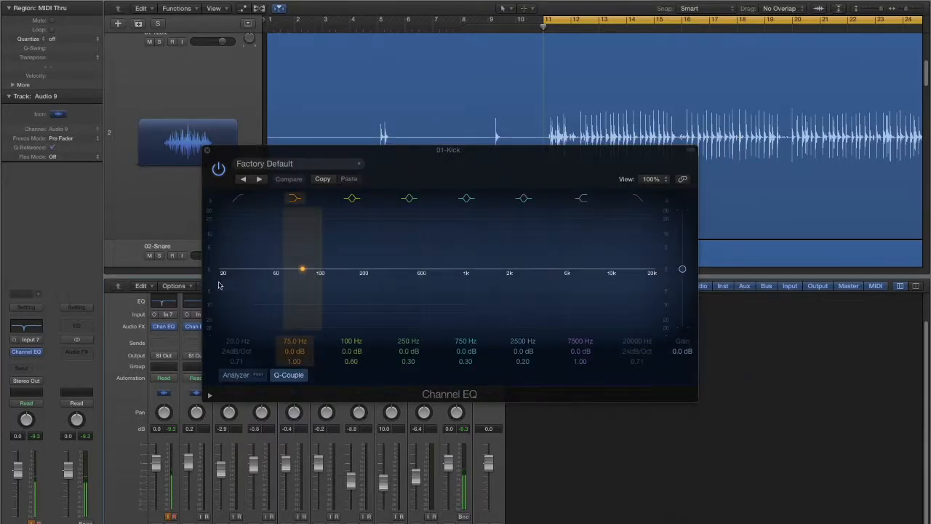
left_click(173, 327)
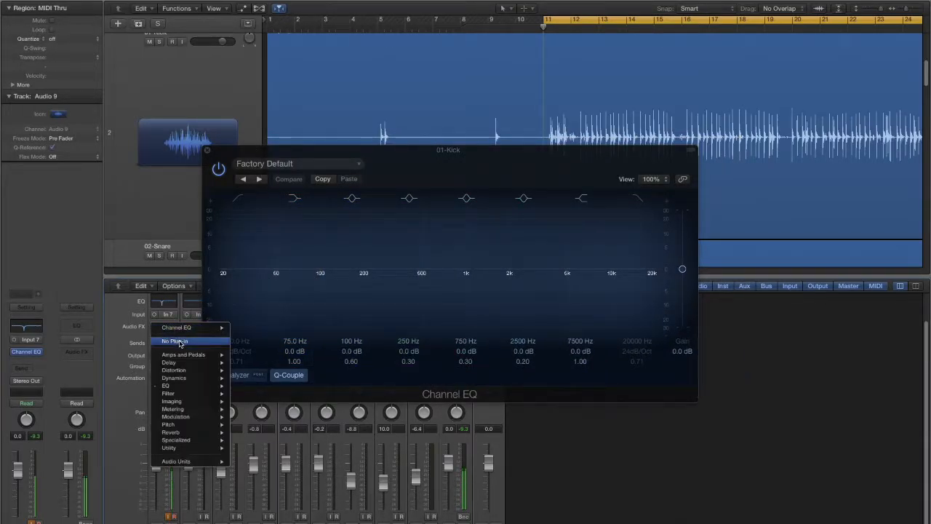
left_click(171, 337)
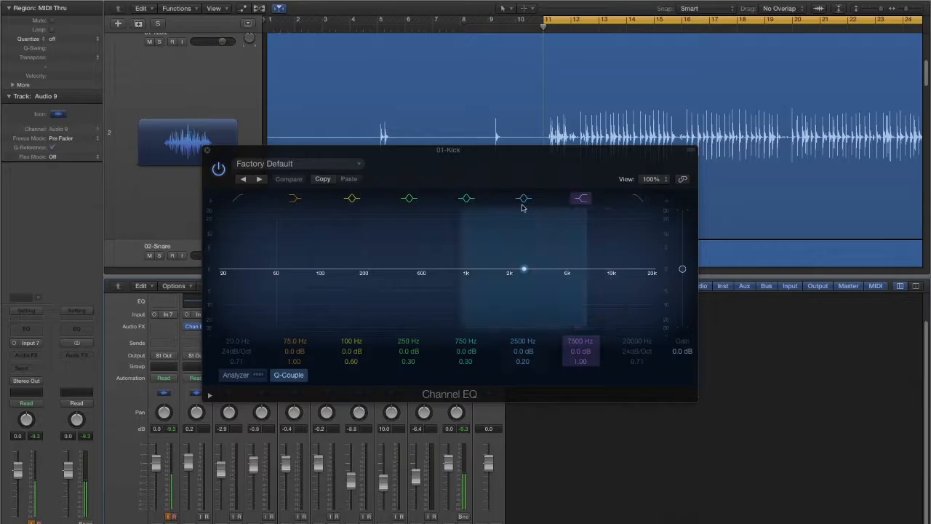
Sweep the kick EQ's high shelf down to 485 Hz at +24 dB and return it to 0 dB at 7800 Hz.
left_click_drag(428, 163, 568, 189)
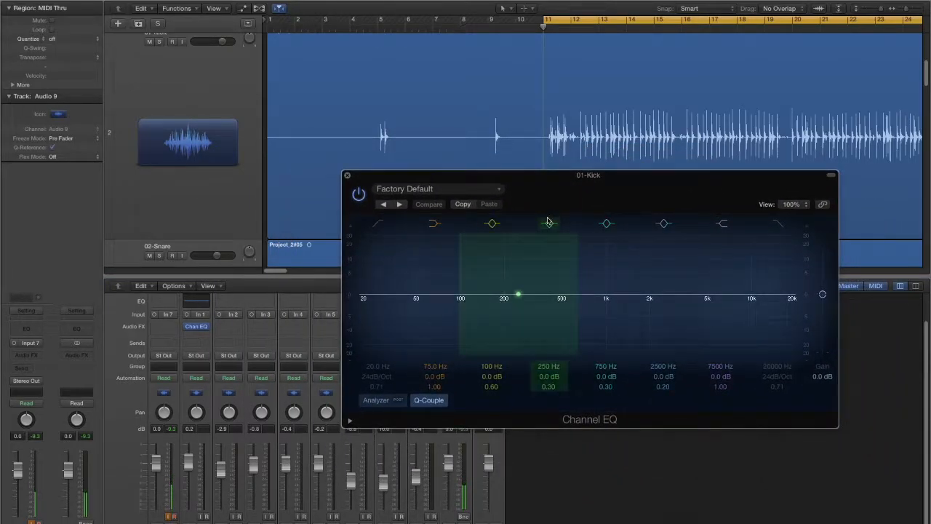
mouse_move(206, 331)
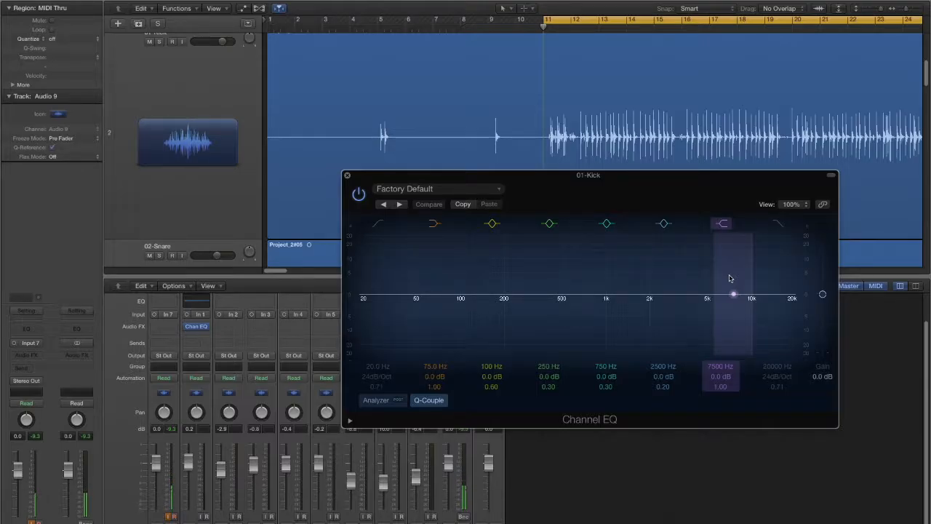
left_click_drag(737, 292, 675, 242)
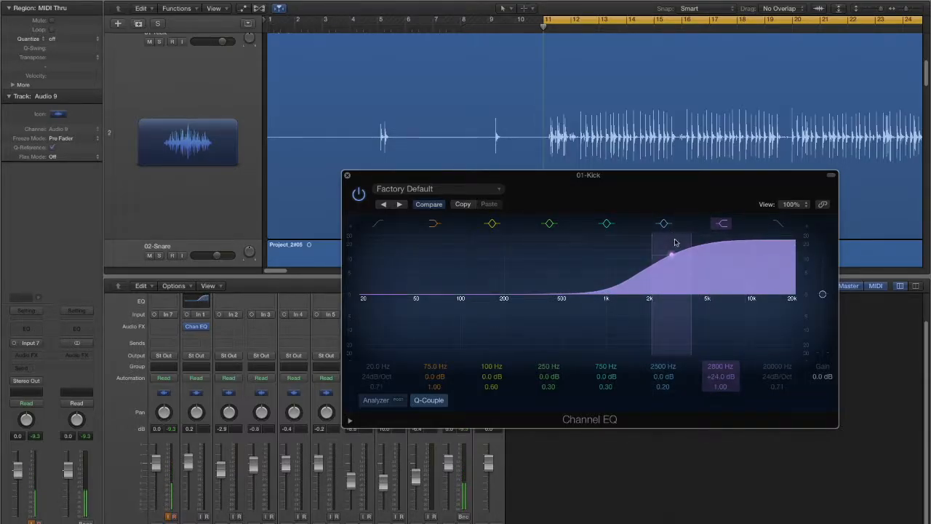
left_click_drag(675, 259, 589, 218)
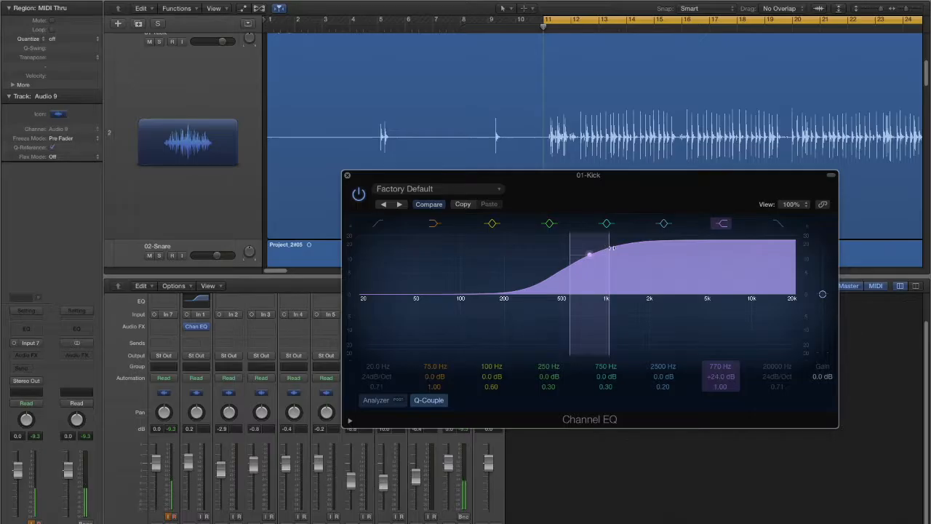
left_click_drag(592, 254, 585, 229)
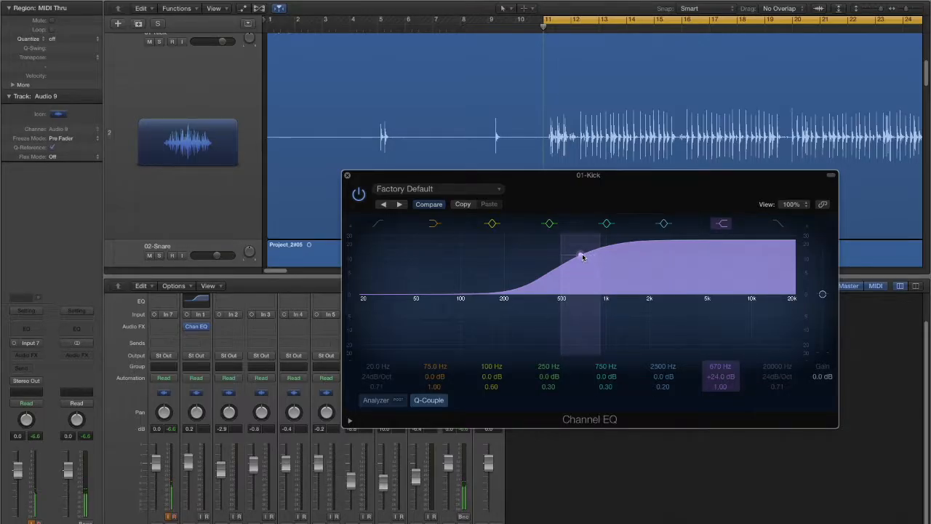
left_click_drag(580, 256, 559, 208)
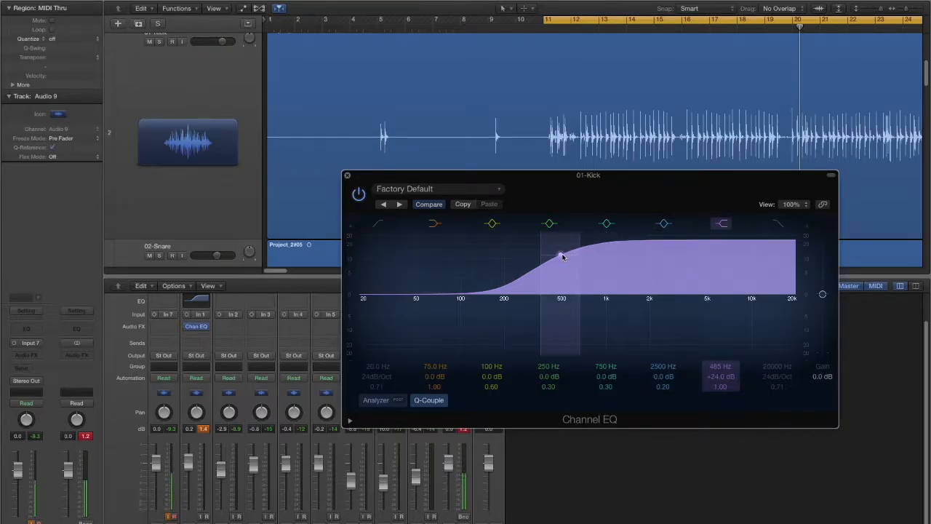
left_click_drag(563, 256, 752, 321)
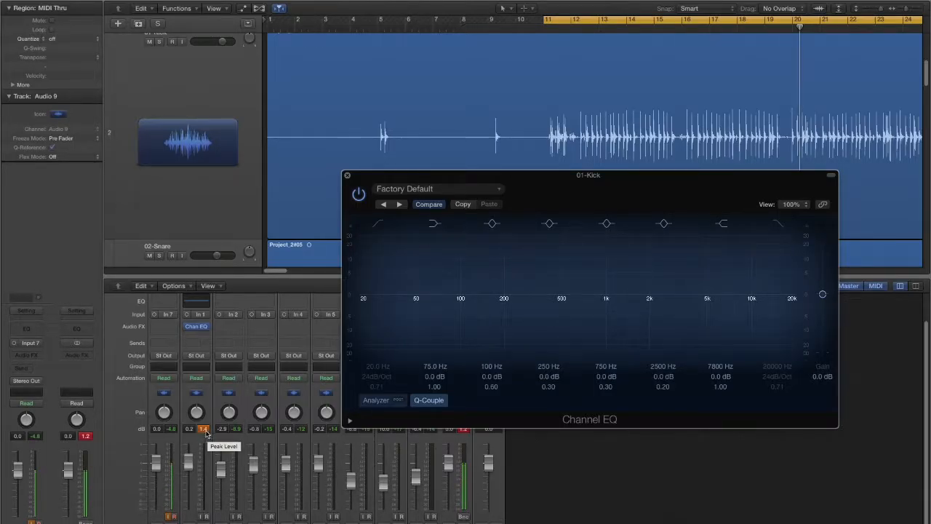
Clear the peak level readings and set the kick EQ's high shelf to +12.5 dB at 2750 Hz.
left_click(204, 430)
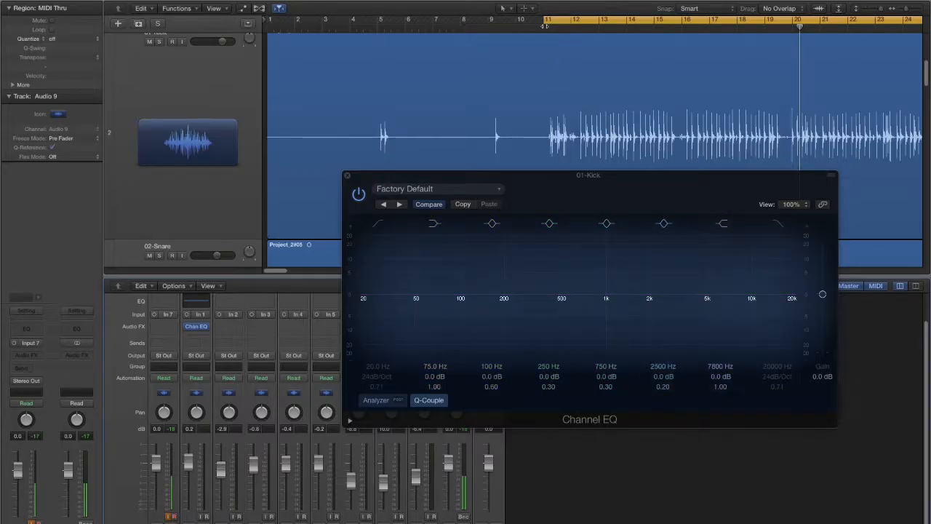
key("space")
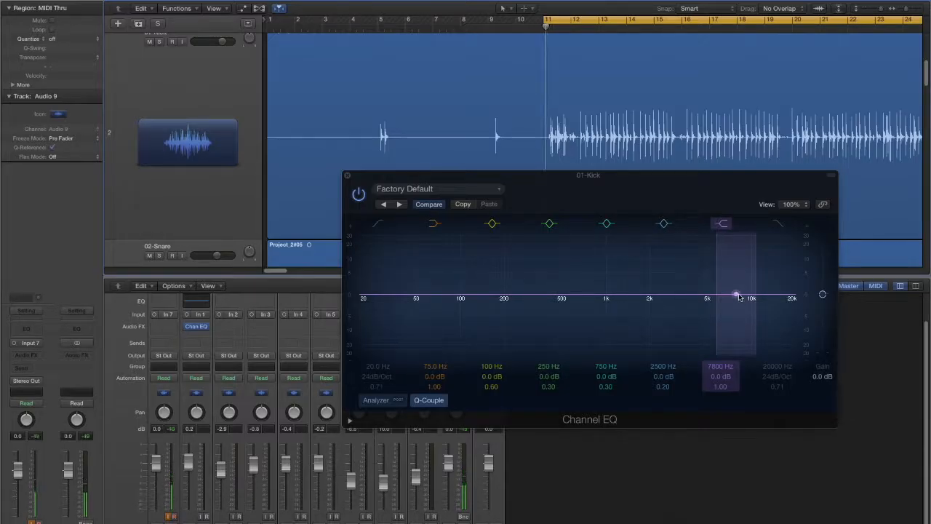
left_click_drag(739, 298, 668, 272)
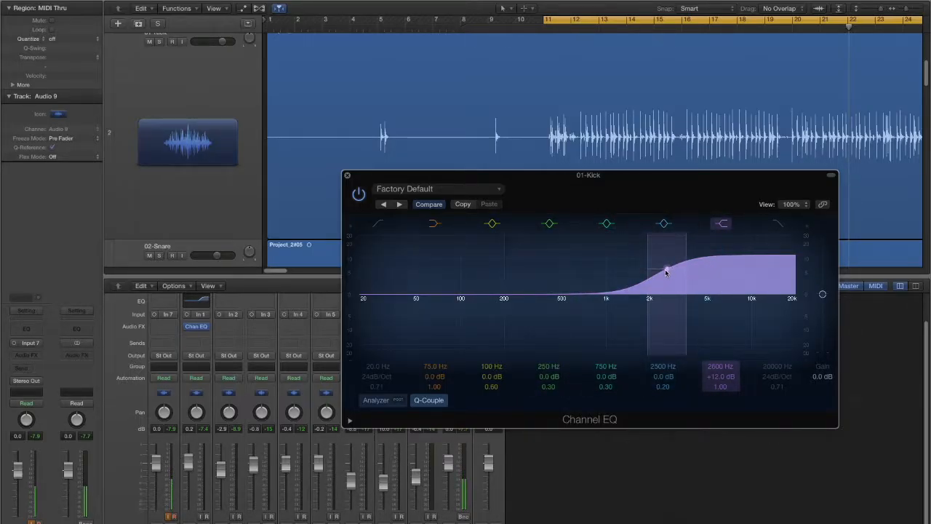
left_click_drag(665, 272, 671, 271)
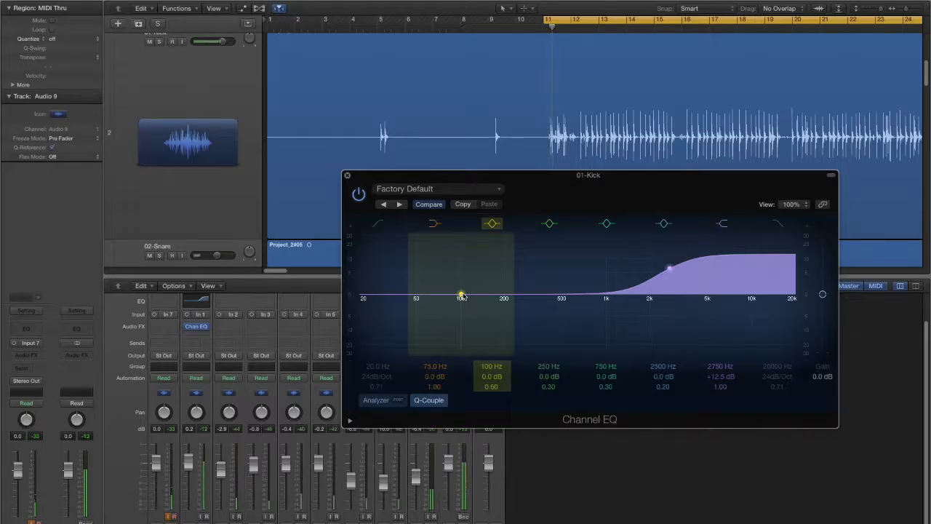
Boost the kick EQ's 100 Hz bell band by 2.5 dB during playback.
left_click_drag(461, 296, 465, 291)
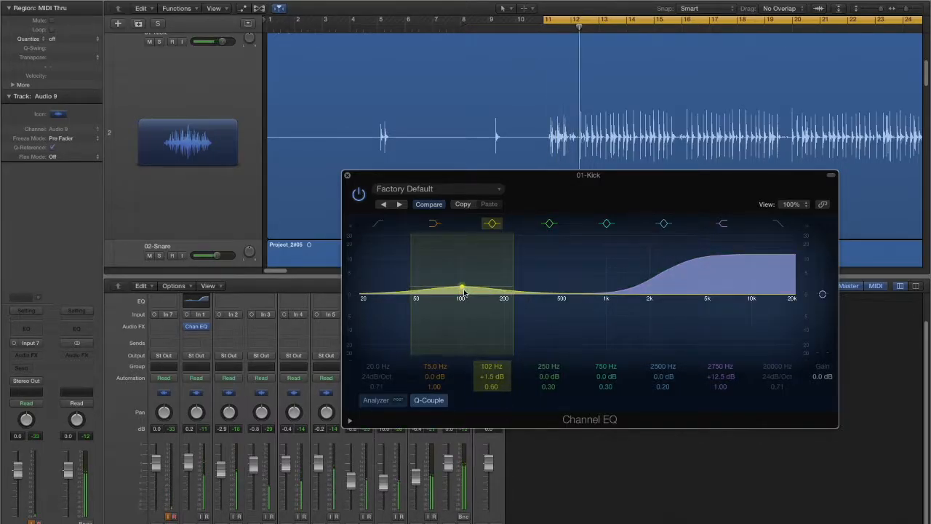
left_click_drag(464, 291, 464, 290)
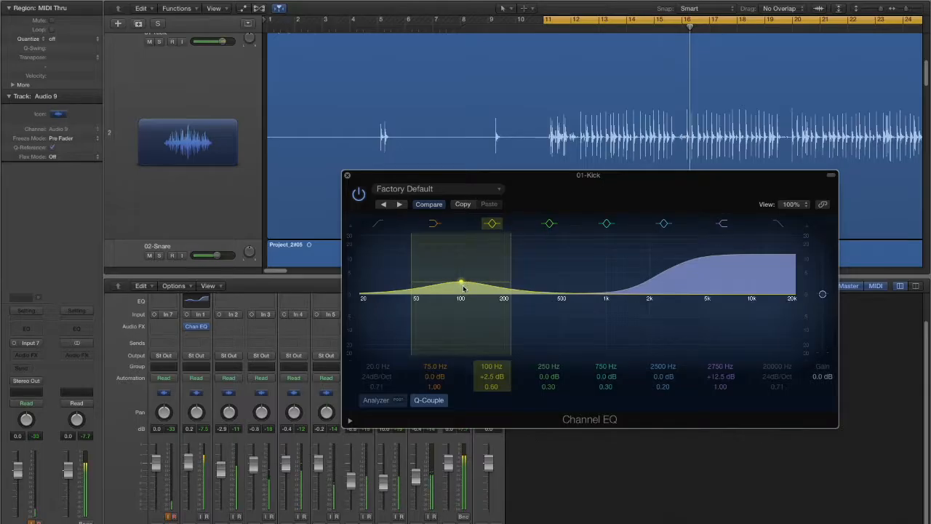
left_click(568, 298)
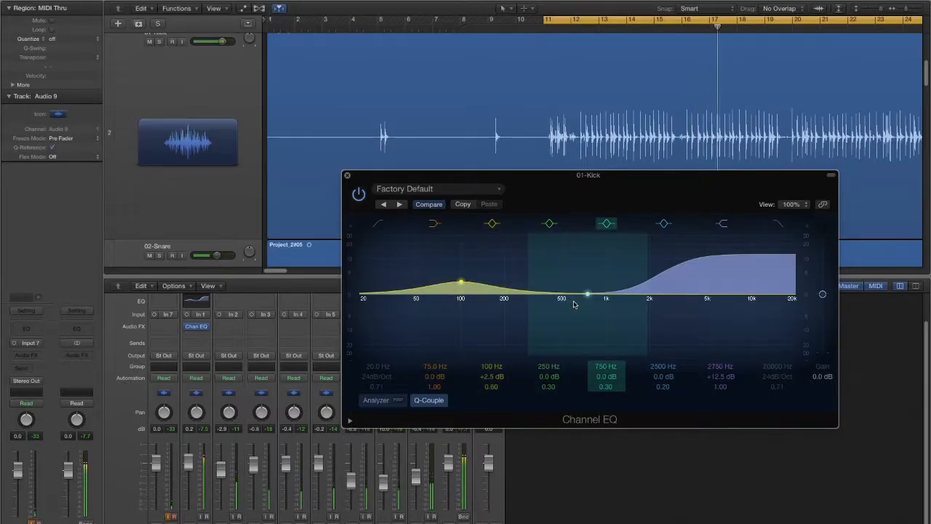
Set the kick EQ's 750 Hz band to -1.0 dB and its 2750 Hz high shelf to +12.0 dB, closing the EQ.
left_click_drag(570, 301, 584, 305)
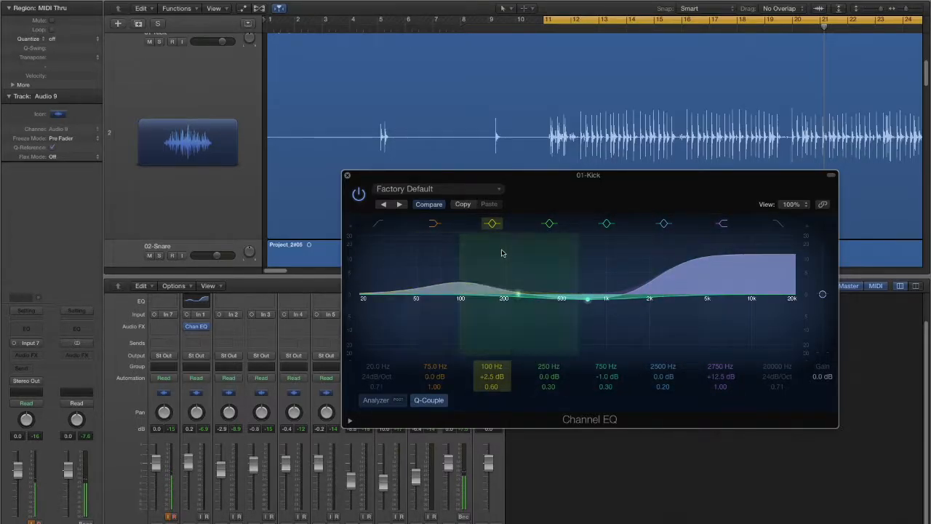
left_click(207, 434)
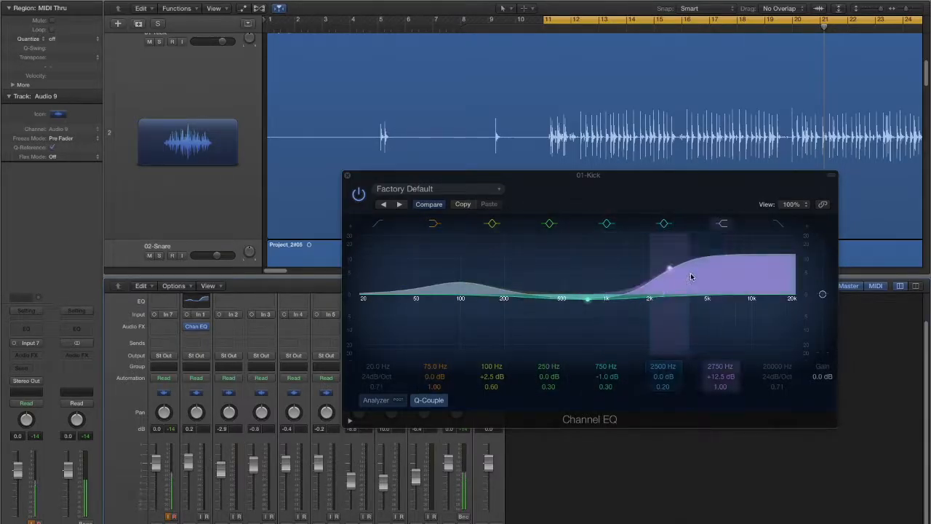
left_click_drag(673, 271, 674, 273)
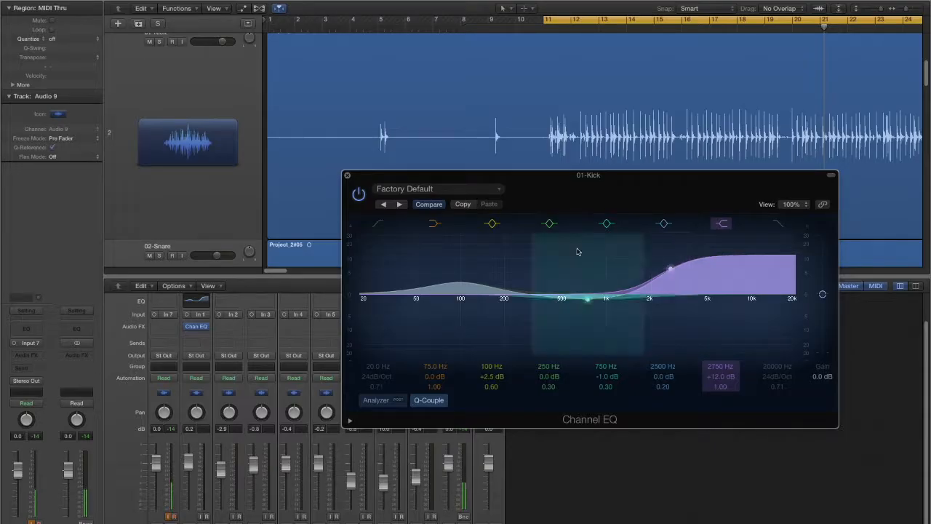
left_click(348, 177)
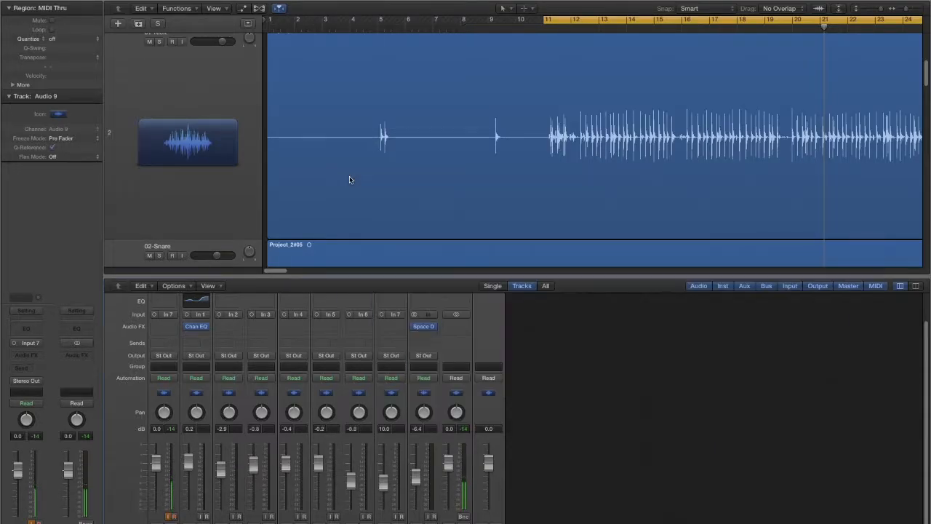
Insert a Compressor after the Channel EQ on the kick channel and place its window over the workspace.
left_click(190, 336)
mouse_move(219, 370)
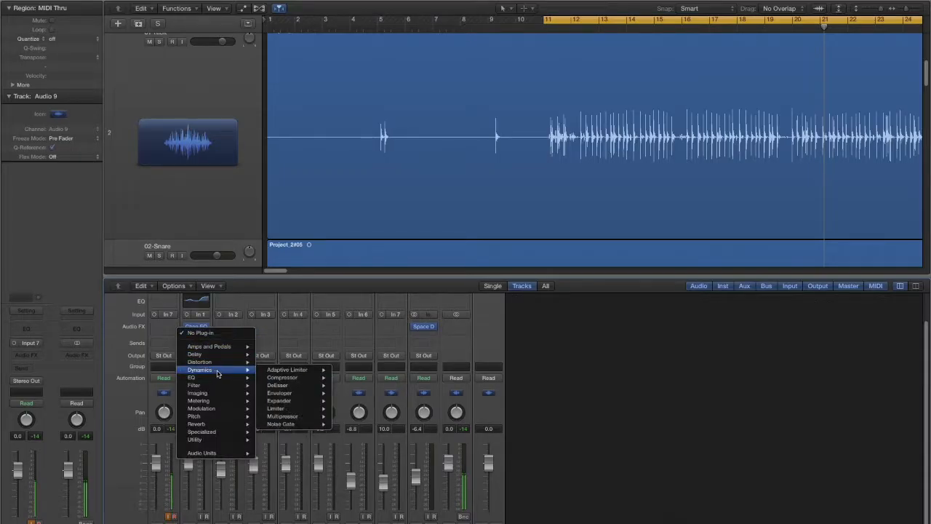
left_click(297, 381)
left_click_drag(273, 2, 513, 105)
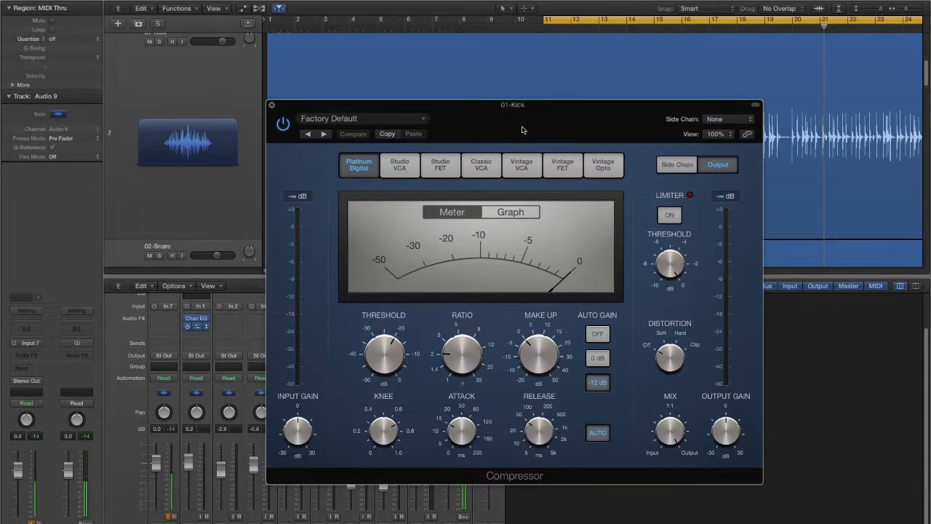
Set the kick compressor's ratio to 1:1, threshold to 0 dB, attack to 53 ms and release to 180 ms.
mouse_move(489, 357)
left_click_drag(470, 350, 478, 395)
left_click_drag(393, 355, 409, 279)
mouse_move(457, 427)
left_click_drag(462, 439, 473, 411)
left_click_drag(538, 441, 545, 421)
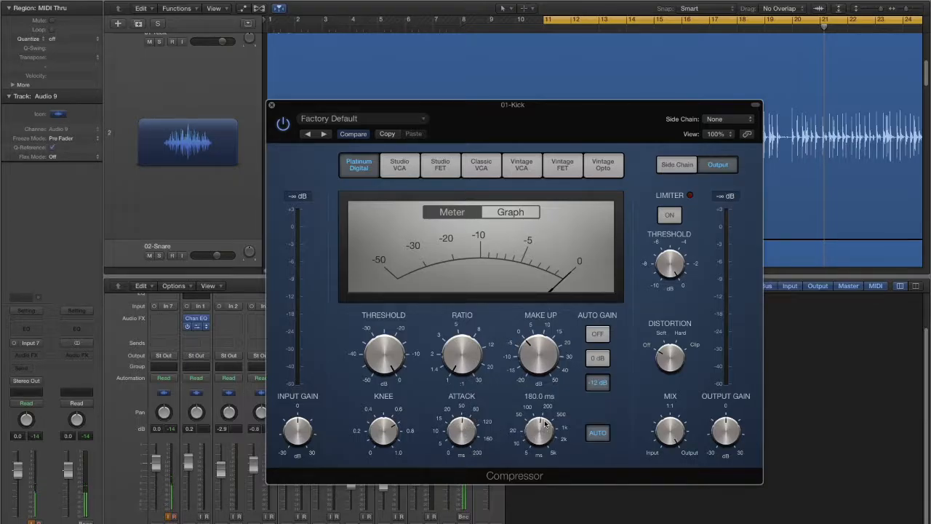
left_click_drag(676, 109, 643, 114)
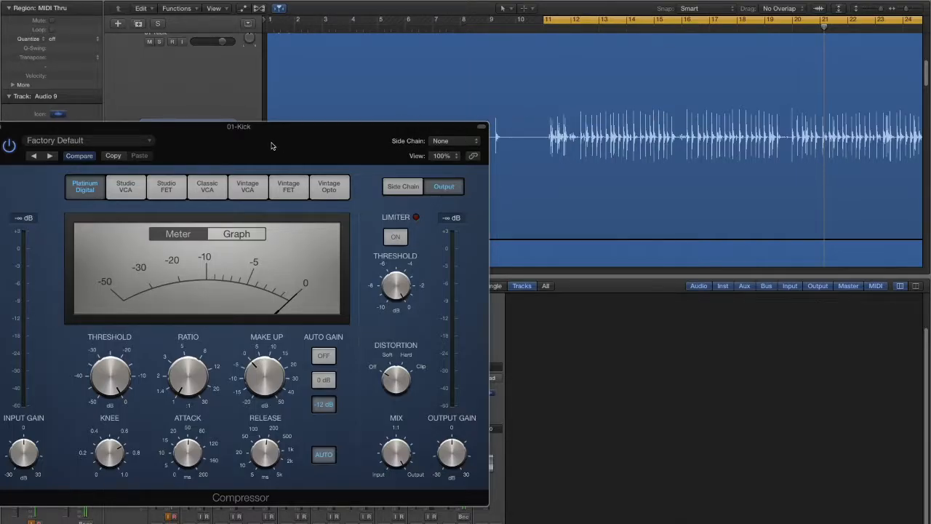
left_click_drag(271, 146, 340, 98)
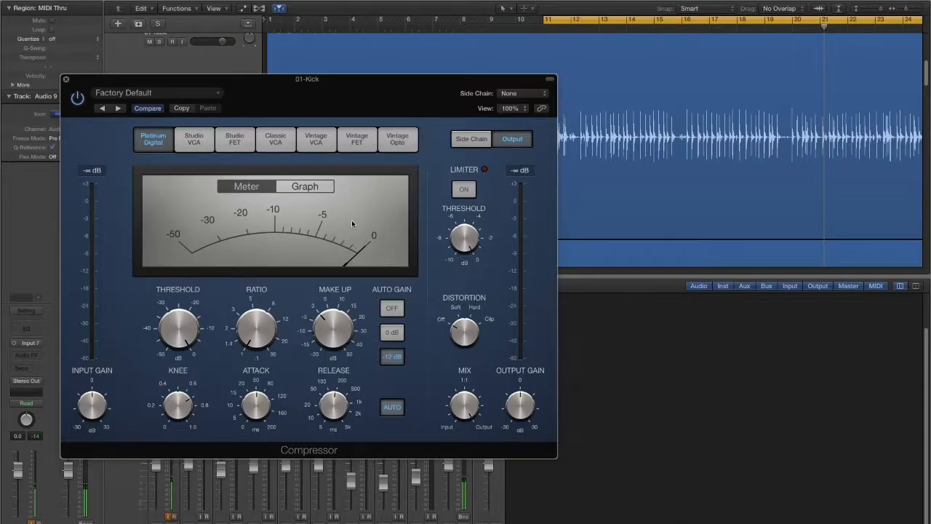
left_click(256, 328)
mouse_move(341, 336)
left_click_drag(371, 98, 482, 63)
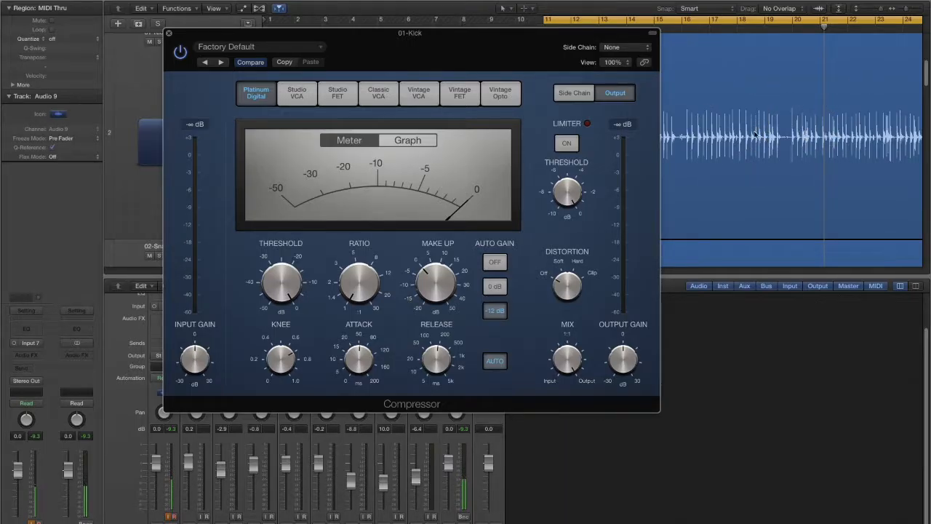
mouse_move(446, 266)
left_click_drag(469, 55, 478, 102)
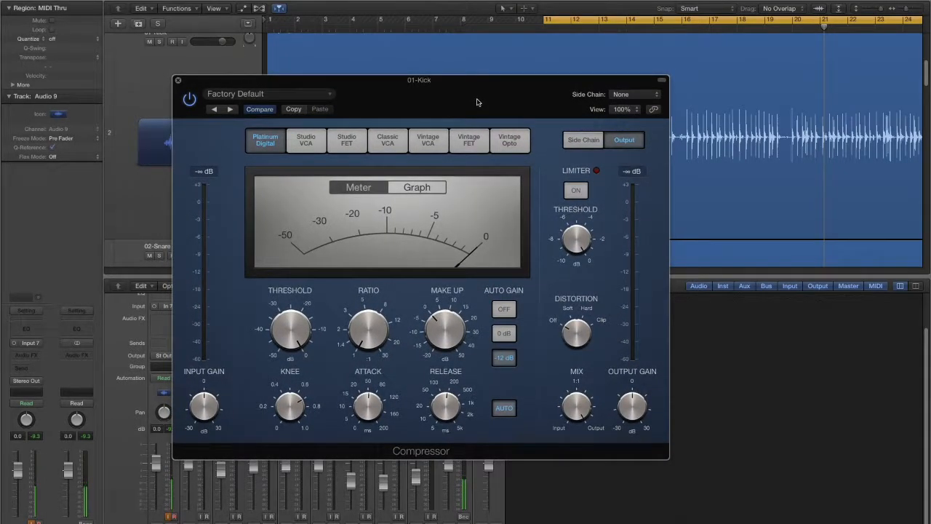
Set the kick compressor's ratio to 2.3:1 and lower its threshold to -22 dB during playback.
mouse_move(364, 349)
mouse_move(403, 342)
left_click_drag(371, 342, 372, 333)
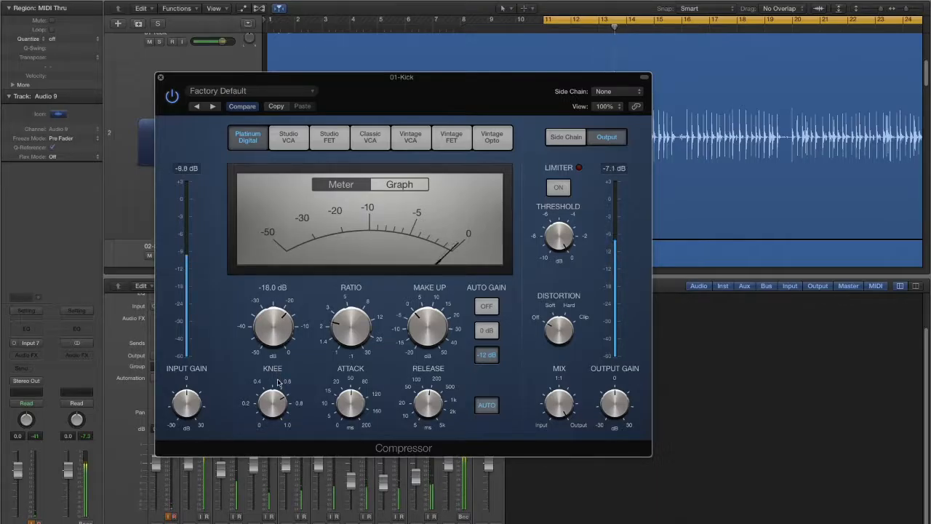
left_click_drag(278, 382, 280, 393)
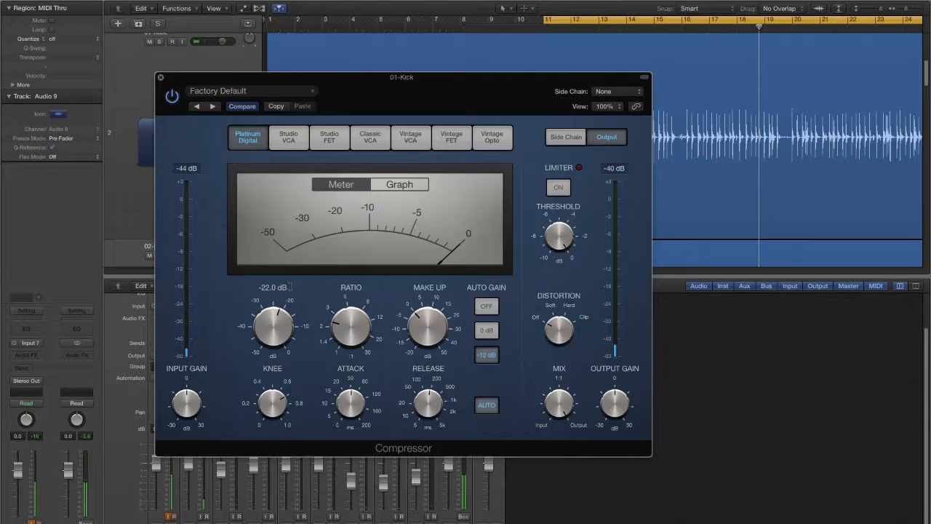
Switch the compressor display to Graph and play the kick to examine the gain reduction.
mouse_move(240, 297)
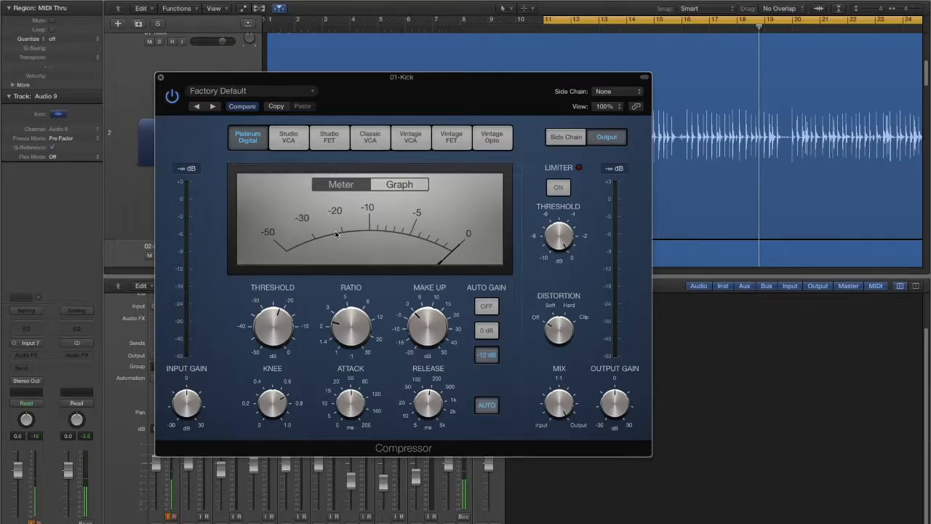
left_click(400, 186)
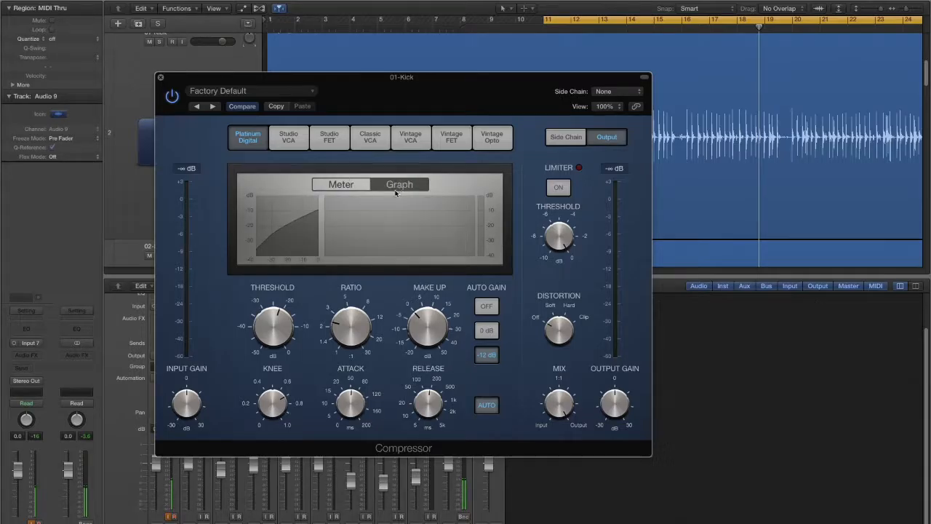
key("space")
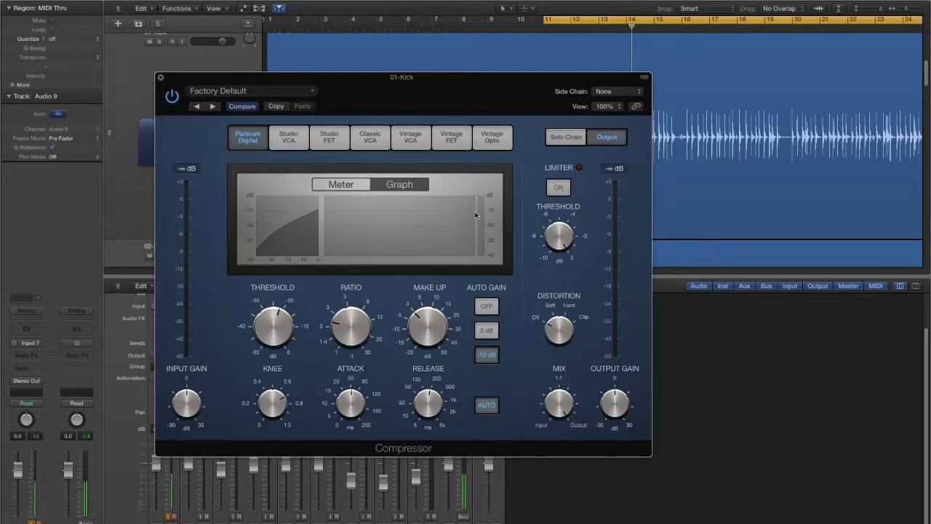
key("space")
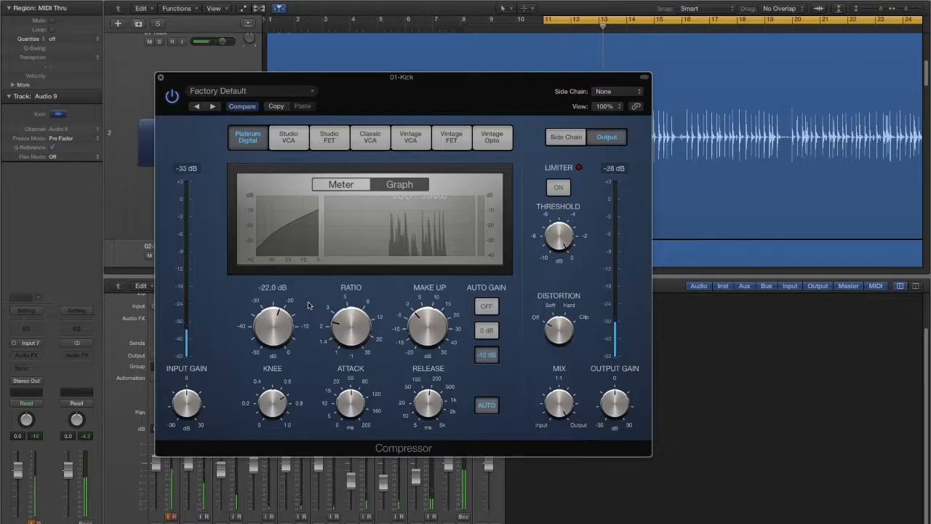
mouse_move(361, 420)
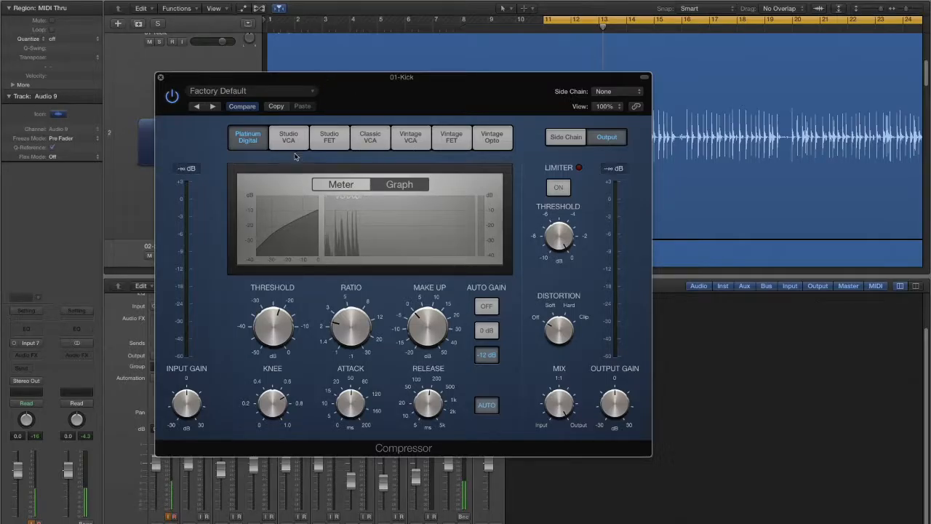
Shorten the compressor's attack to 5 ms and return its display to the Meter view for playback.
mouse_move(365, 380)
mouse_move(453, 413)
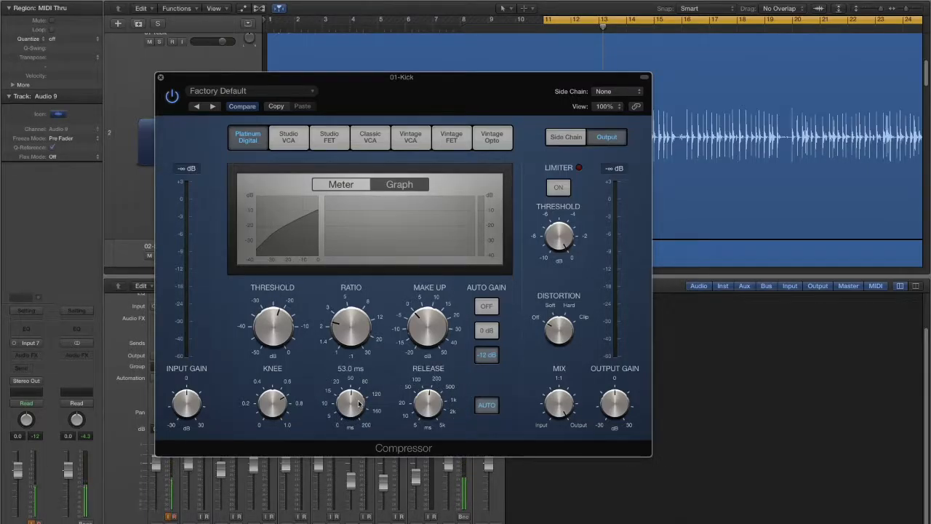
left_click_drag(355, 393, 346, 433)
left_click(342, 184)
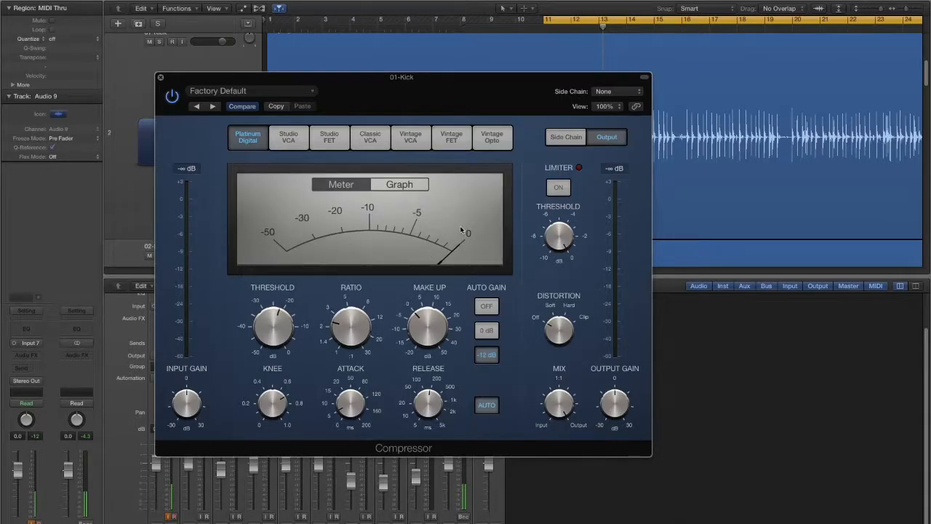
mouse_move(348, 419)
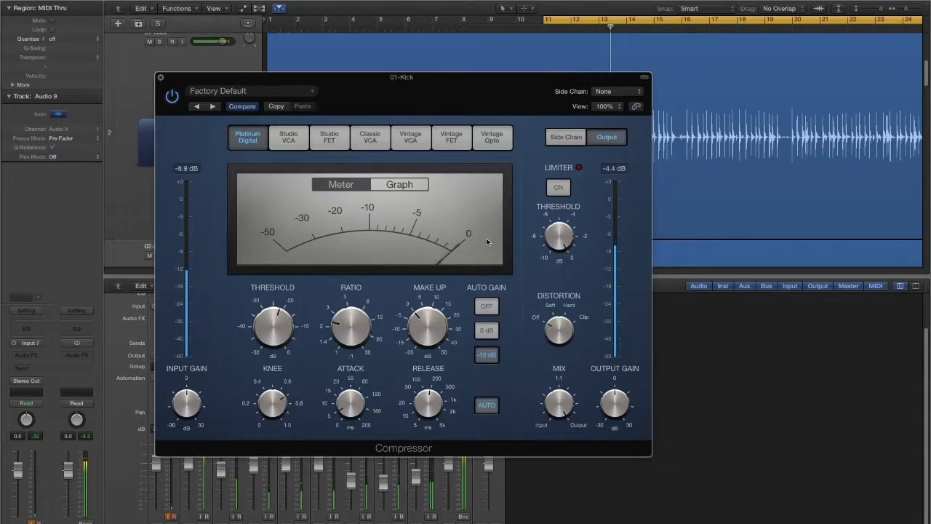
mouse_move(359, 404)
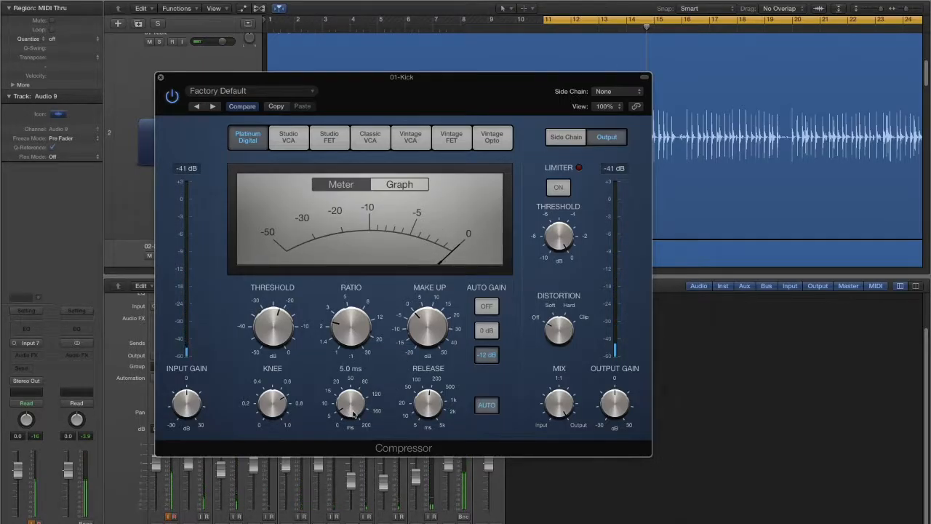
Try the compressor's attack at 158 ms, settle it at 19.5 ms and audition the kick.
left_click_drag(354, 406, 373, 339)
key("space")
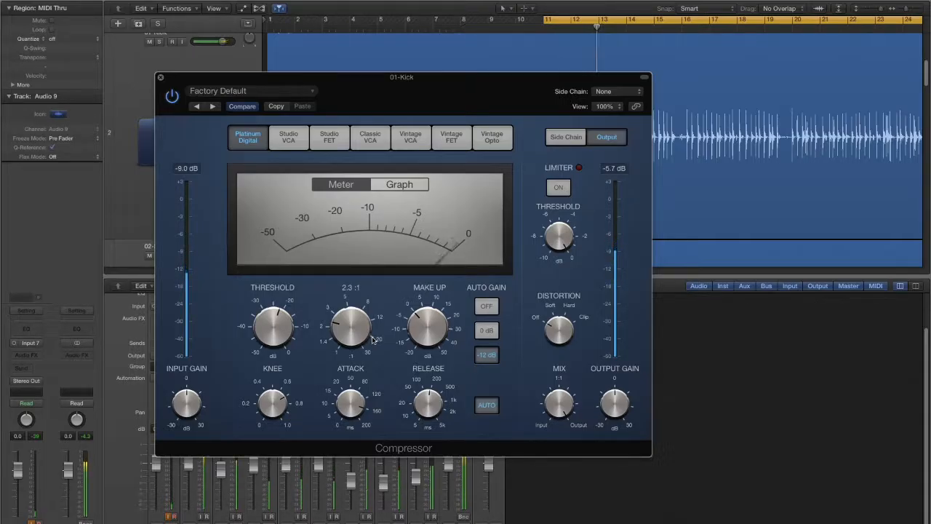
mouse_move(358, 387)
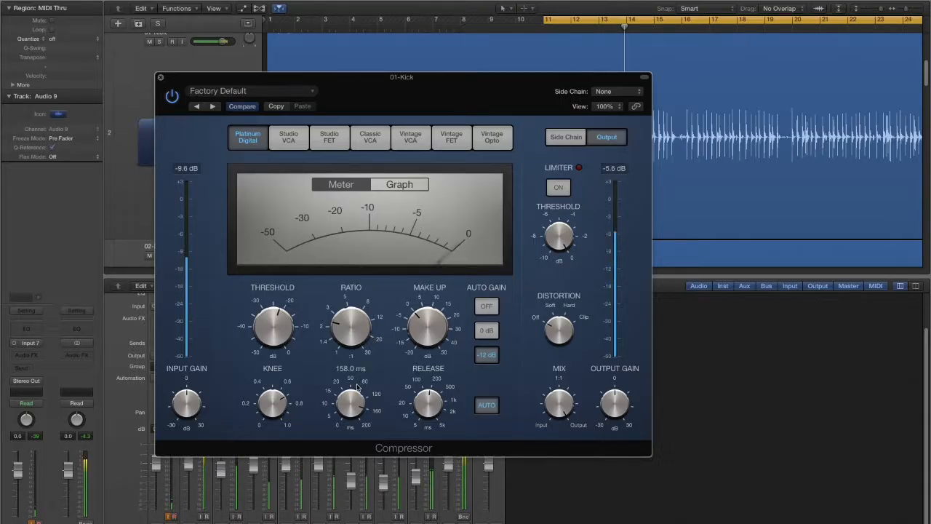
left_click_drag(354, 401, 353, 487)
left_click_drag(350, 444, 370, 409)
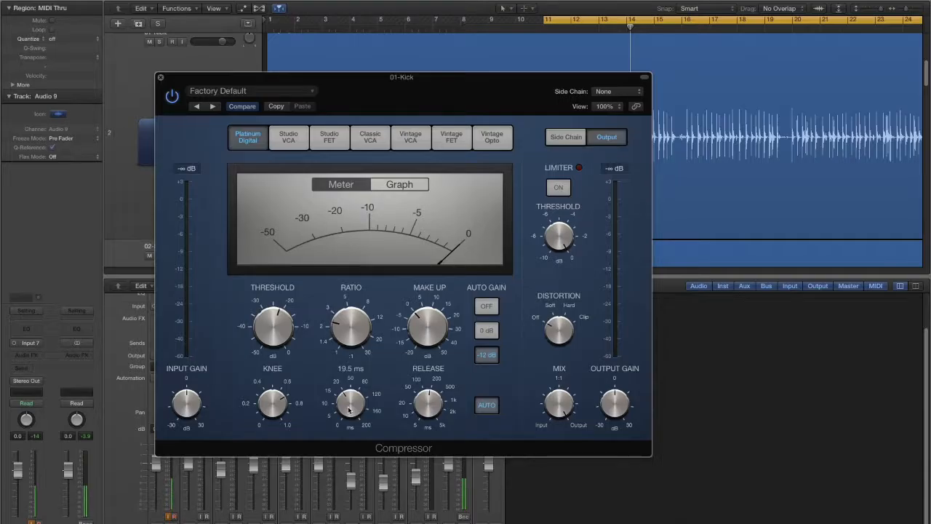
left_click_drag(364, 395, 365, 393)
key("space")
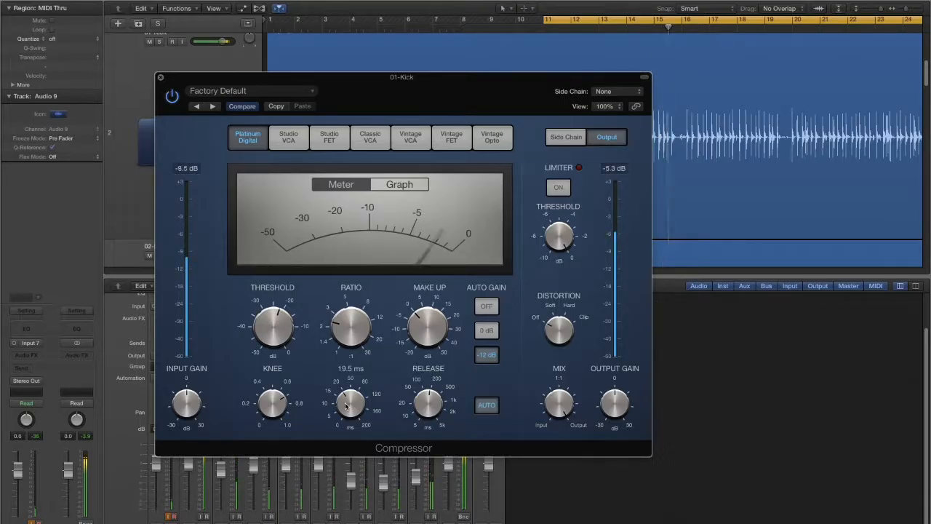
key("space")
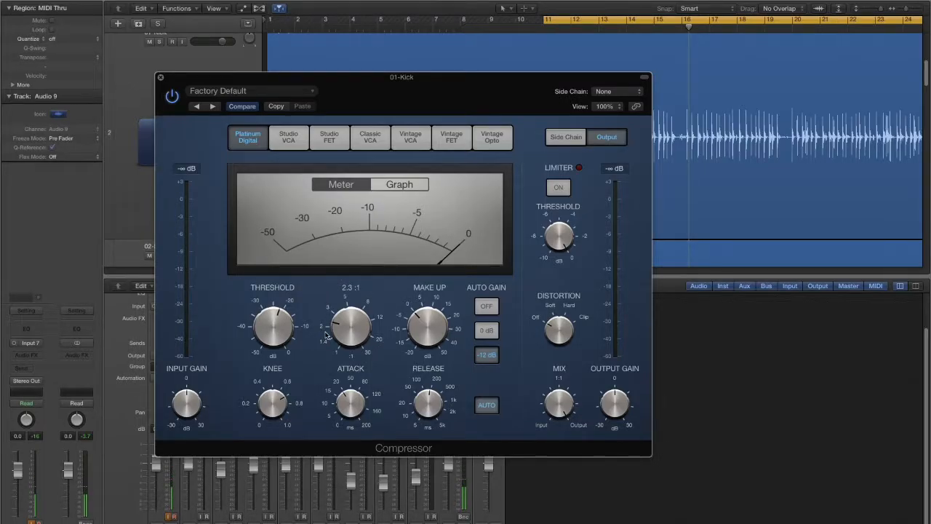
Raise the kick compressor's make-up gain to 3 dB during playback.
left_click_drag(470, 95, 426, 97)
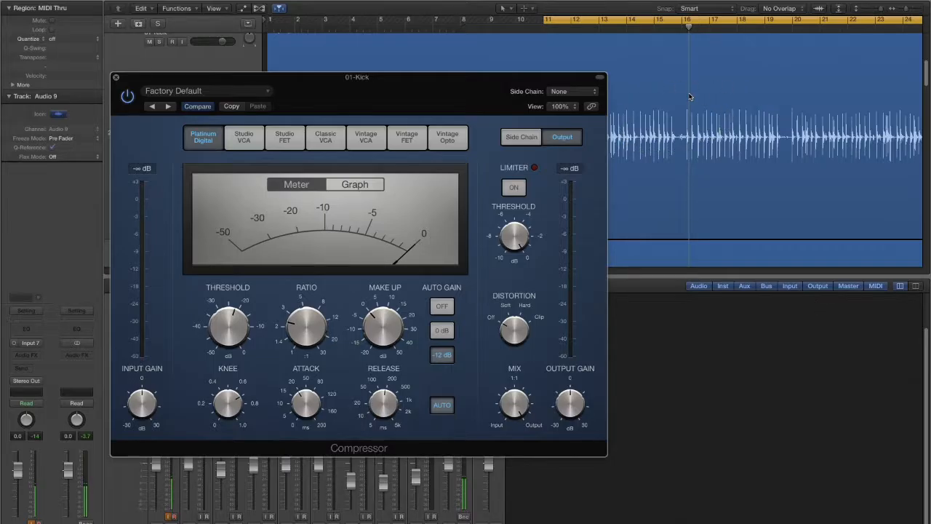
left_click_drag(406, 105, 413, 86)
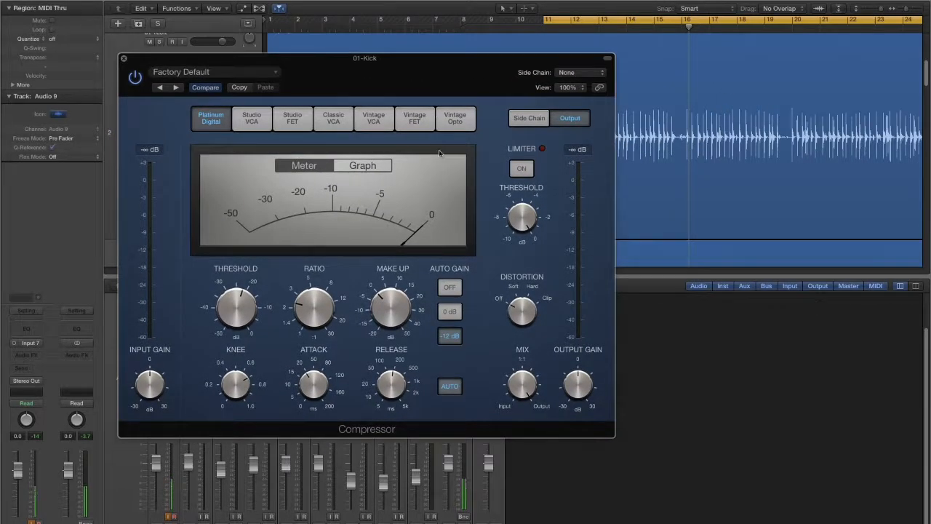
mouse_move(416, 302)
mouse_move(389, 265)
mouse_move(224, 286)
mouse_move(304, 306)
mouse_move(233, 320)
mouse_move(391, 324)
key("space")
left_click_drag(393, 317, 394, 311)
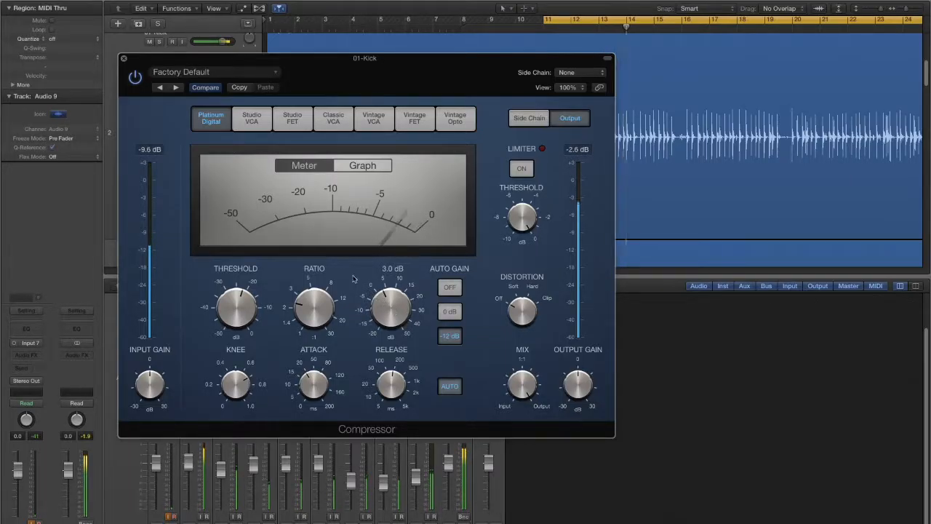
Move the compressor window clear of the kick channel strip and lower its threshold to about -25 dB.
left_click_drag(391, 85, 621, 98)
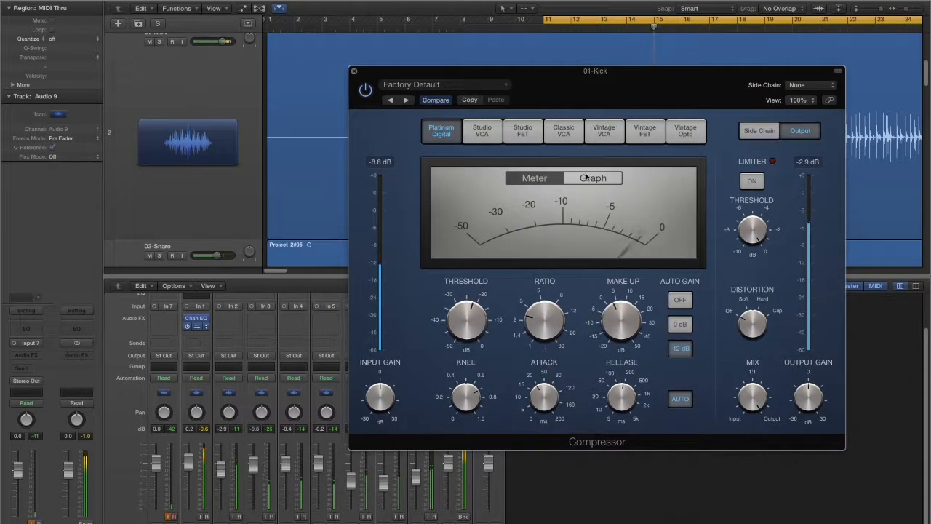
mouse_move(463, 328)
left_click_drag(464, 329, 464, 335)
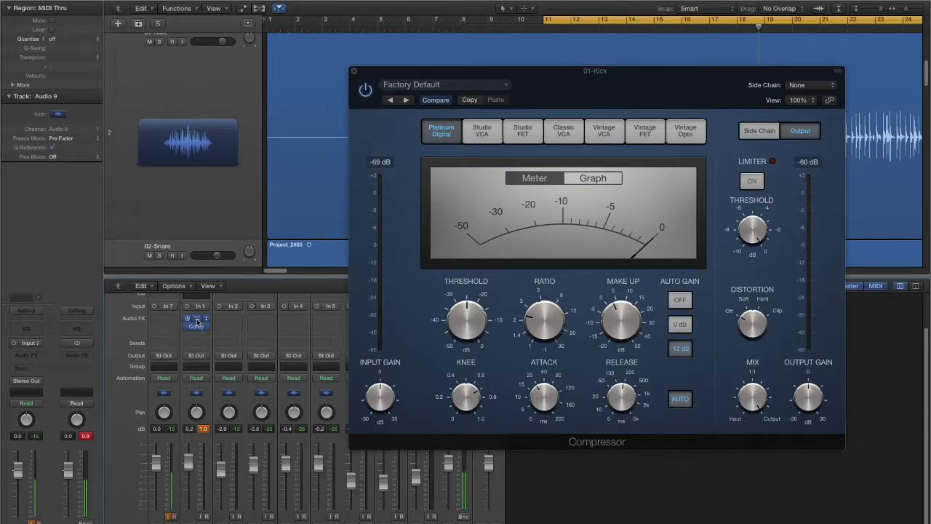
Reopen the kick's Channel EQ and shift its +12.0 dB high shelf up to 3650 Hz.
left_click(196, 319)
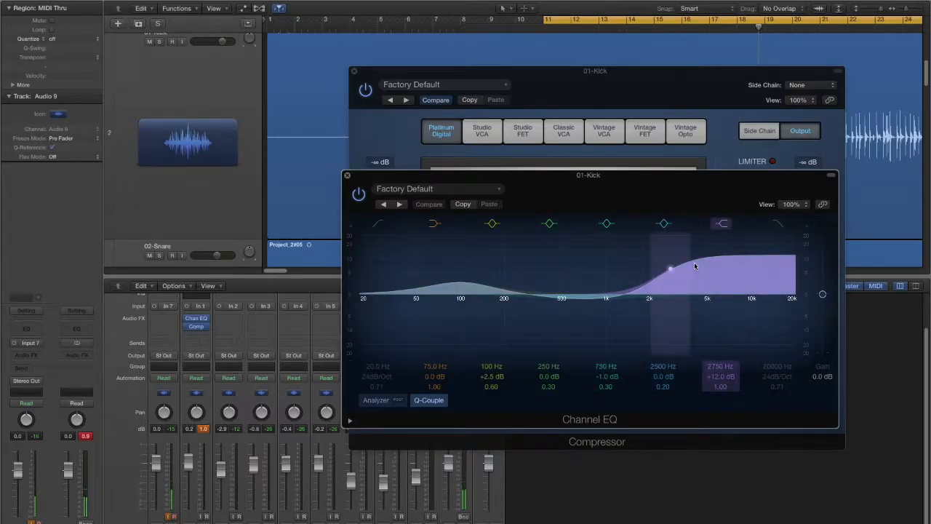
left_click_drag(672, 269, 687, 267)
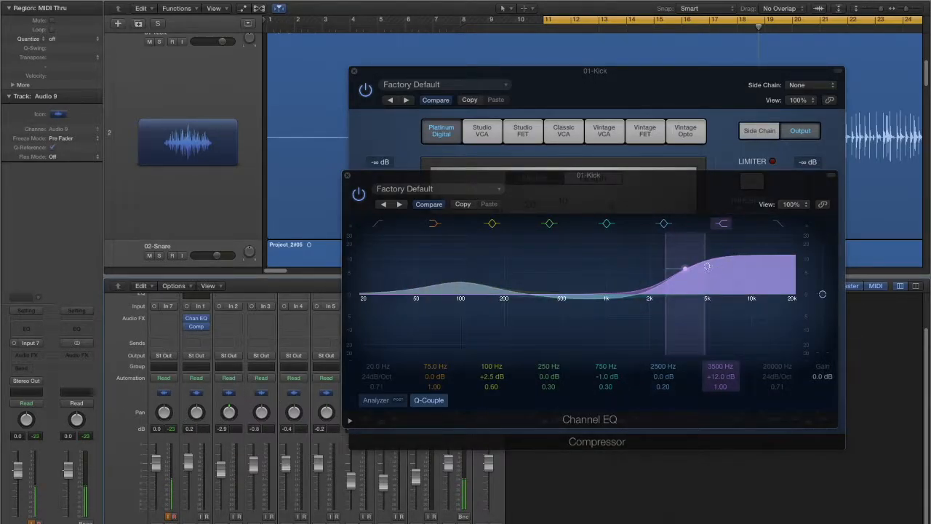
left_click_drag(687, 267, 690, 271)
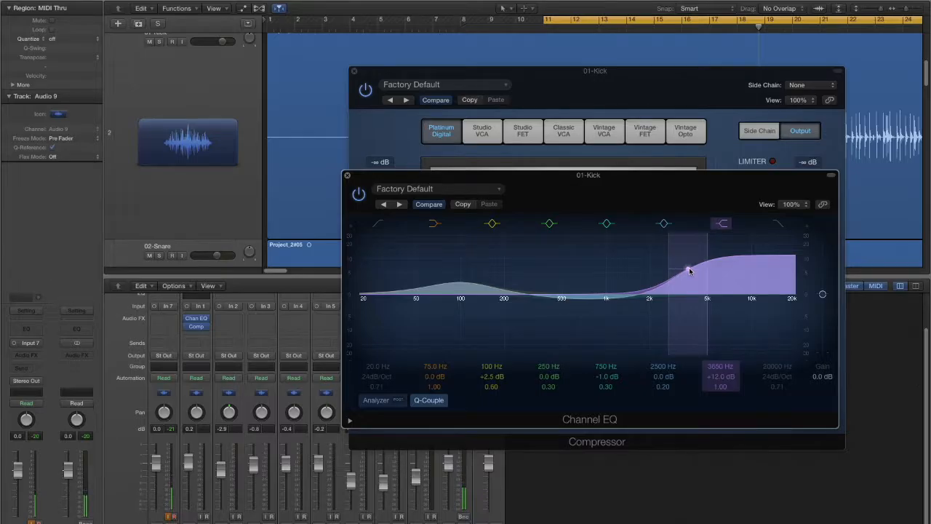
Play the drums and lower the kick channel's fader to -3.3 dB.
key("space")
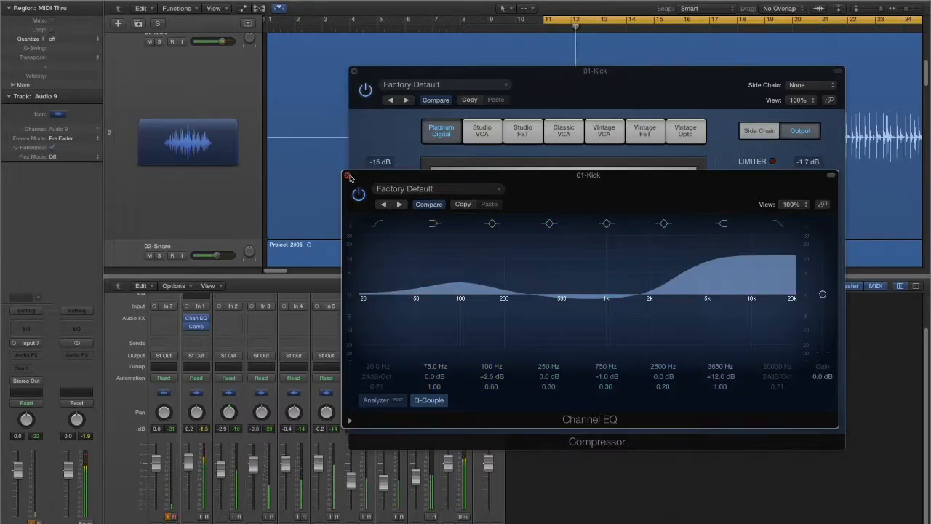
mouse_move(199, 328)
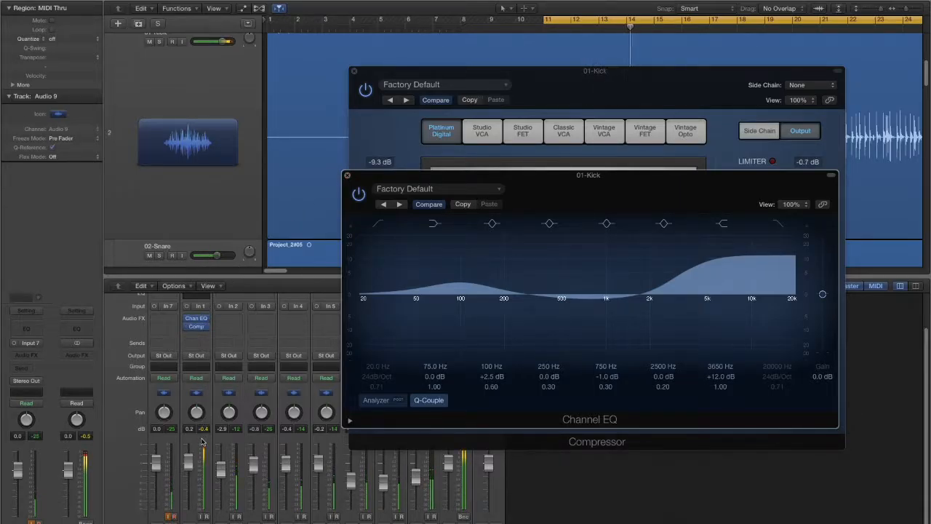
left_click_drag(189, 457, 189, 470)
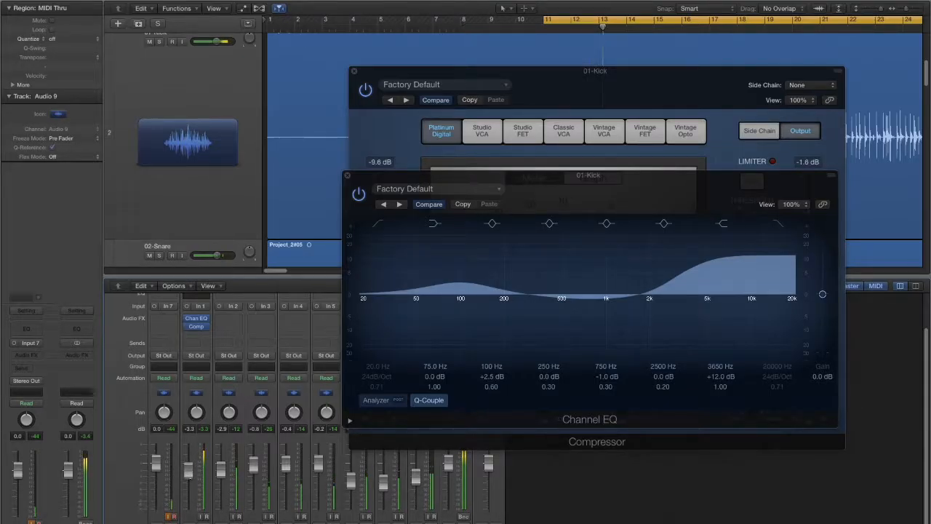
Move the Channel EQ window off the compressor, close it, and switch the kick compressor's Auto Gain off.
left_click_drag(519, 206, 152, 194)
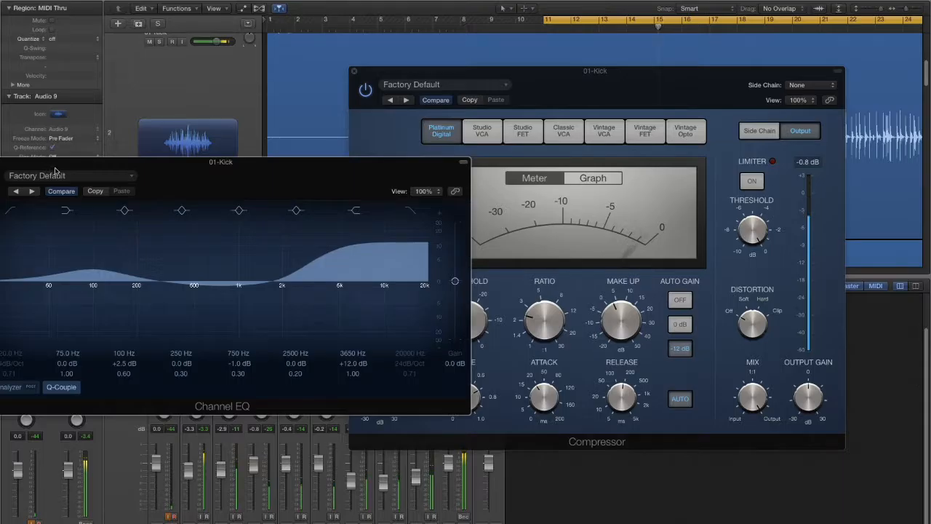
left_click_drag(57, 168, 191, 172)
left_click(115, 165)
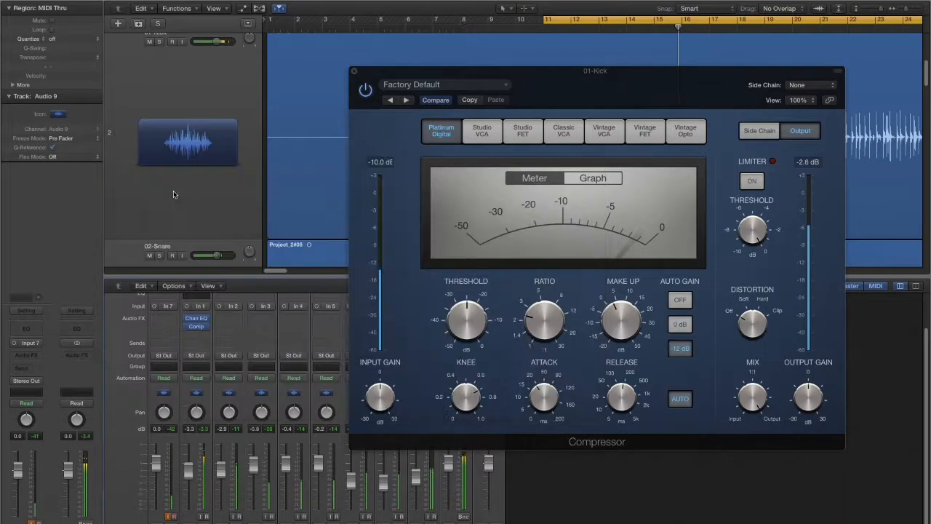
left_click(679, 348)
left_click(680, 301)
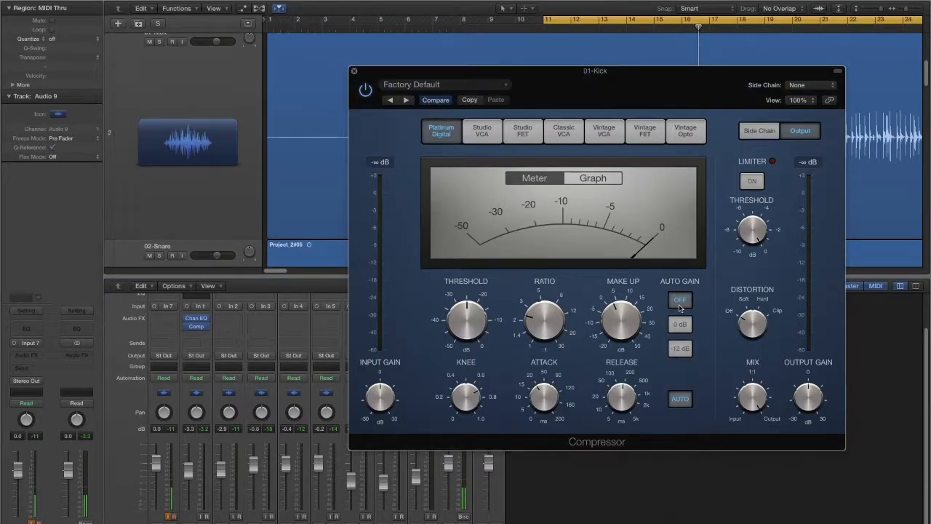
Play the drums and raise the kick channel's fader to 0.2 dB.
mouse_move(485, 330)
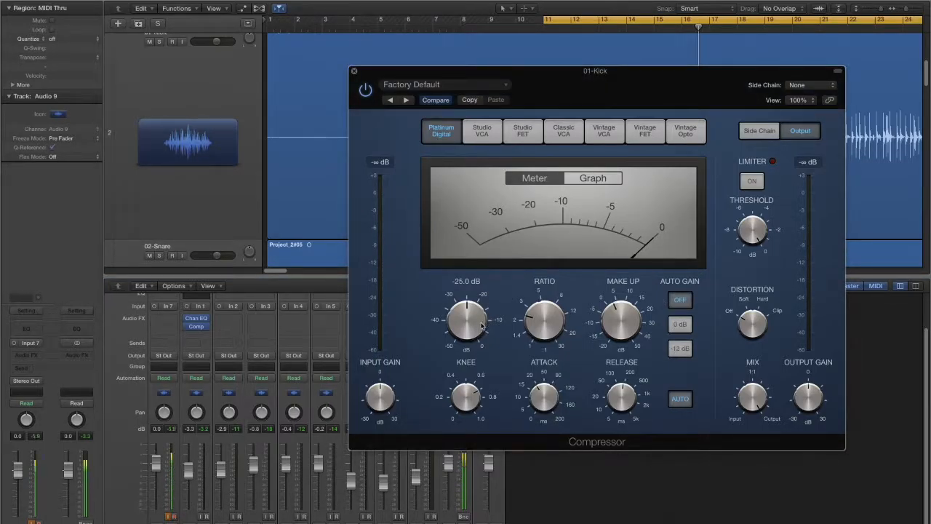
key("space")
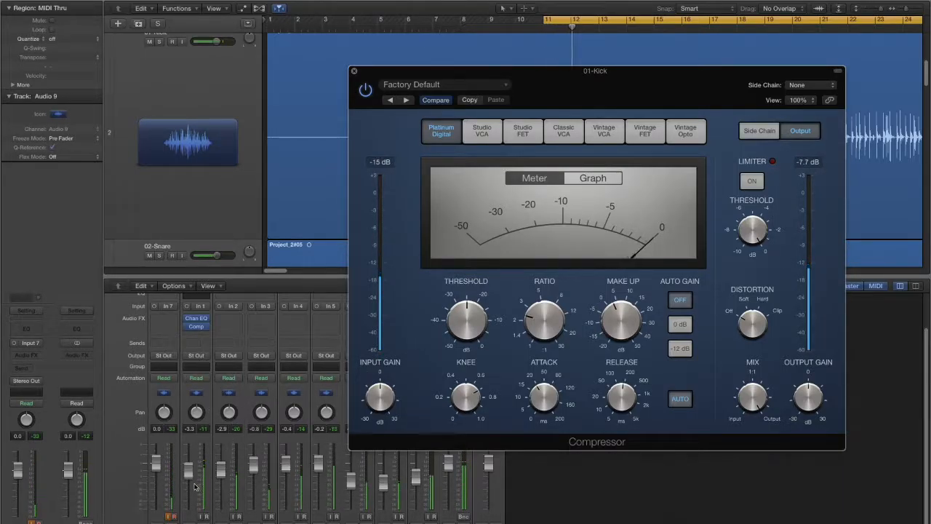
left_click_drag(195, 486, 188, 459)
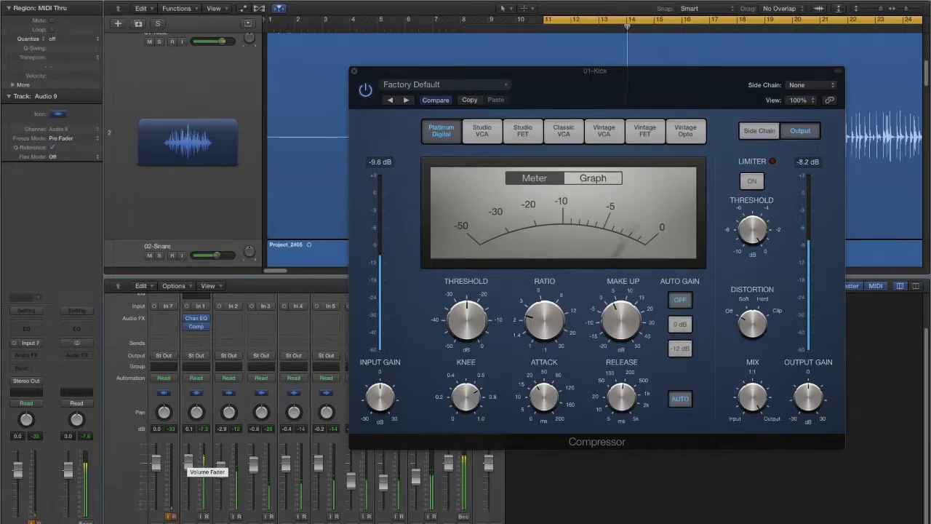
left_click_drag(189, 458, 189, 458)
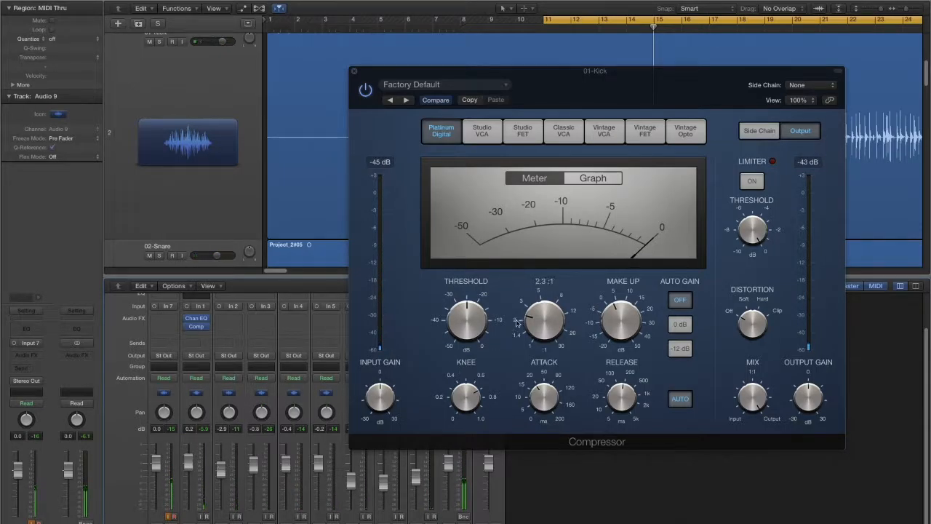
Raise the kick compressor's threshold to -21.5 dB while auditioning the drums.
key("space")
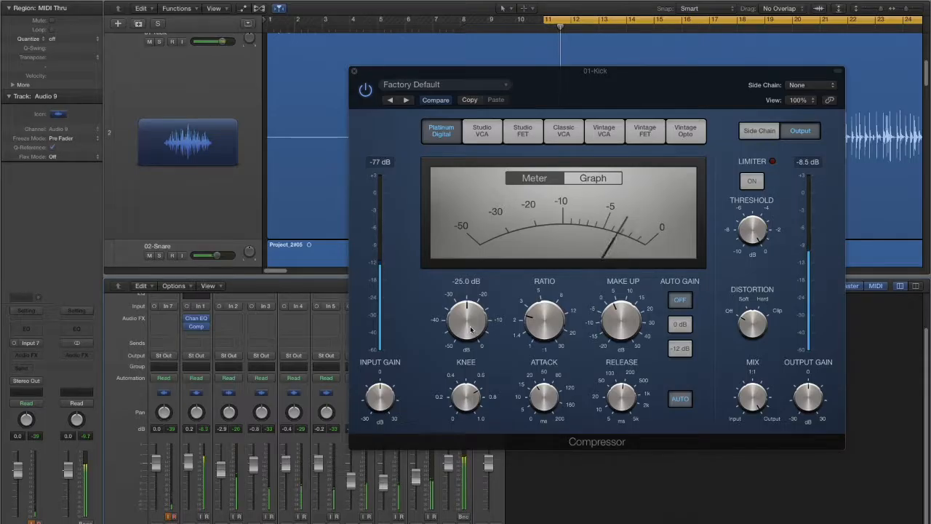
left_click_drag(472, 333, 471, 321)
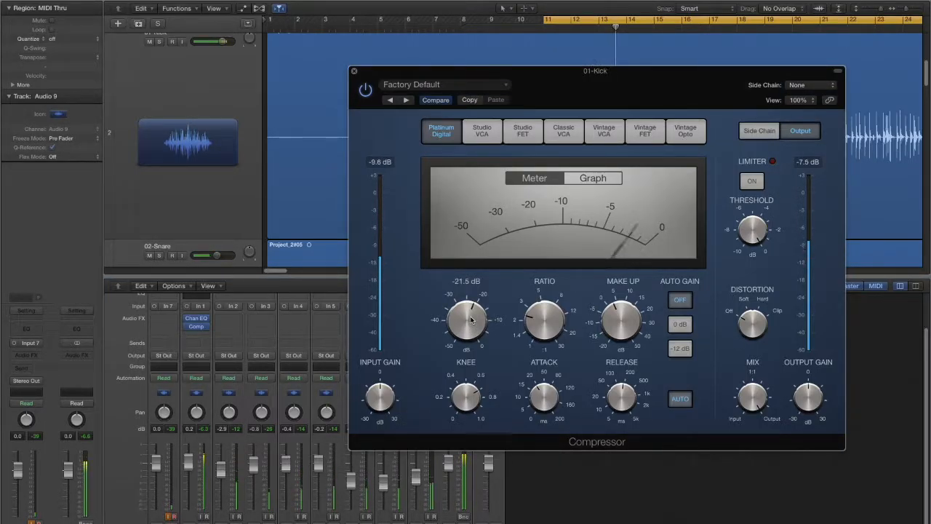
mouse_move(633, 325)
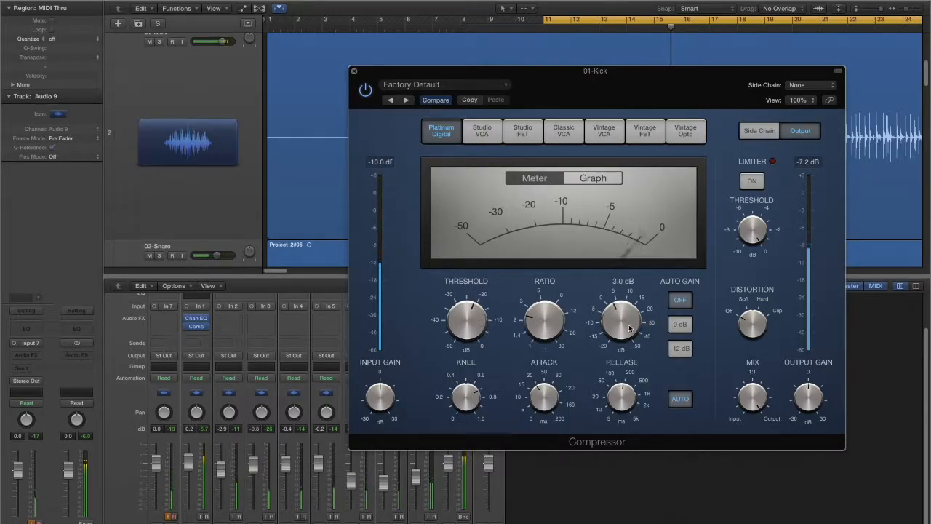
mouse_move(562, 329)
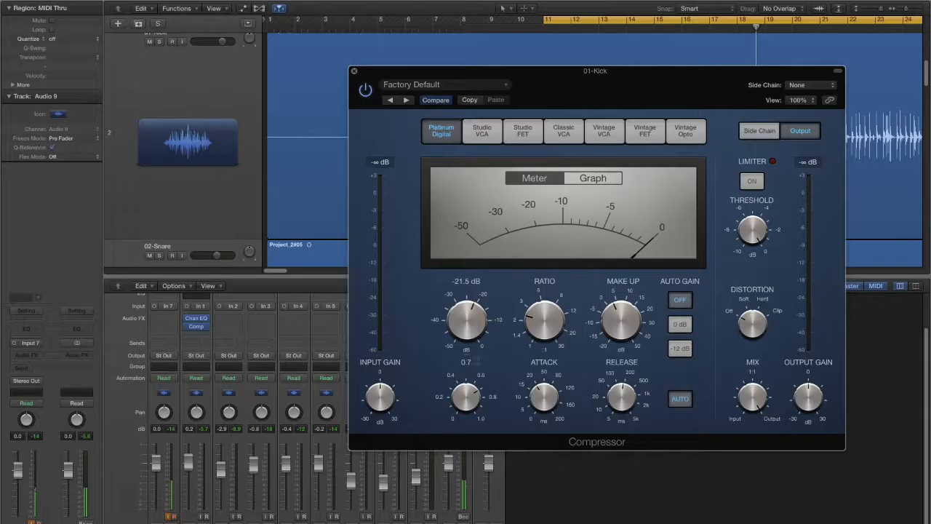
key("space")
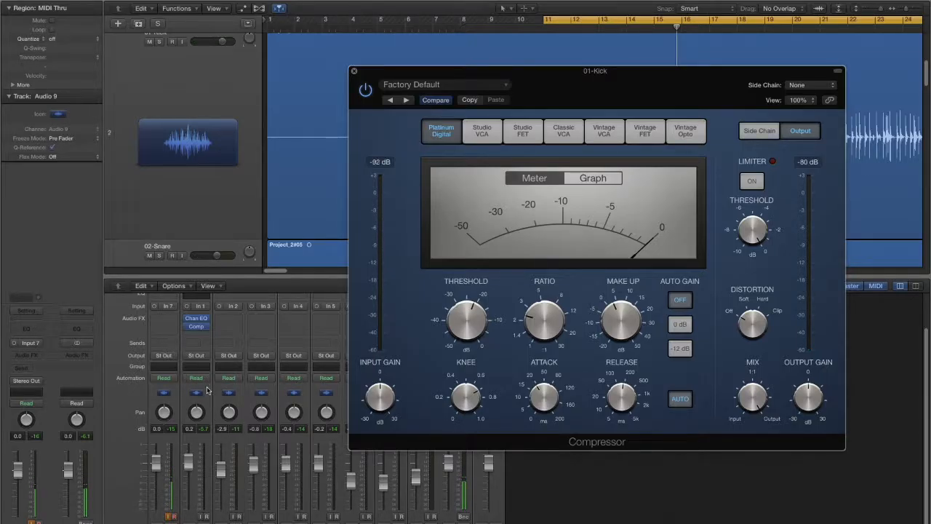
Reopen the kick's Channel EQ, shift its high shelf down to 2800 Hz at +12.0 dB during playback, and close it.
mouse_move(198, 324)
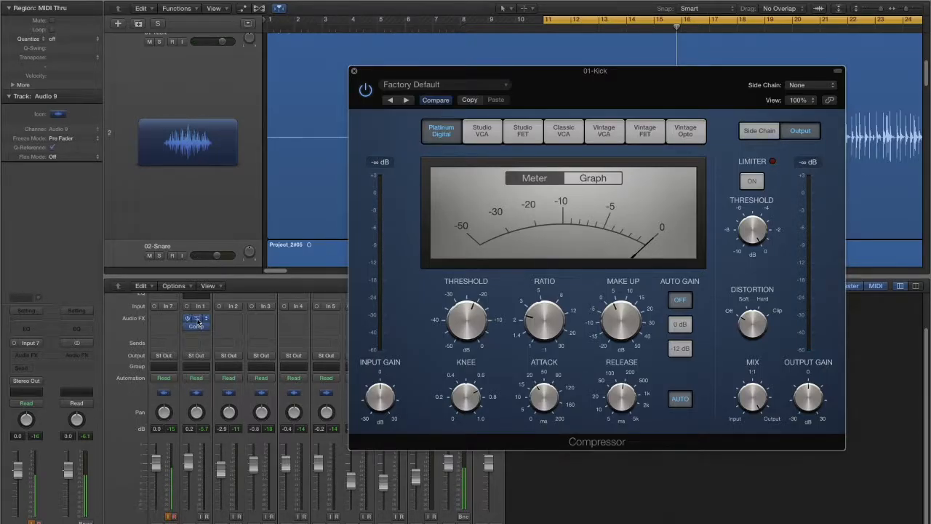
left_click(198, 320)
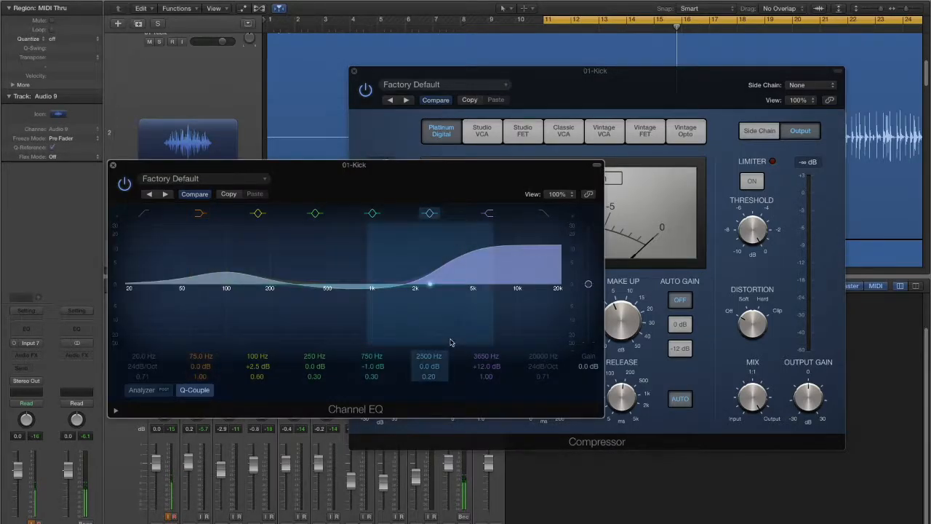
left_click_drag(483, 193, 626, 167)
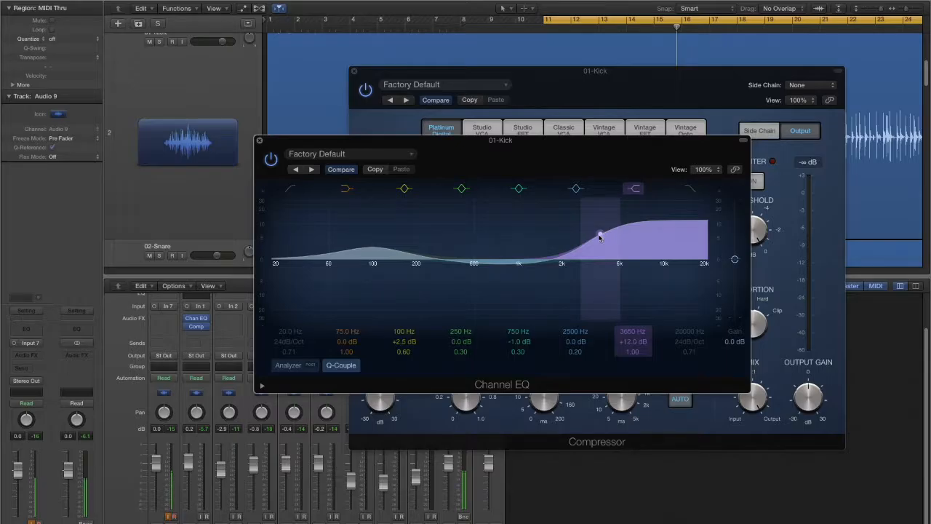
left_click_drag(603, 236, 582, 233)
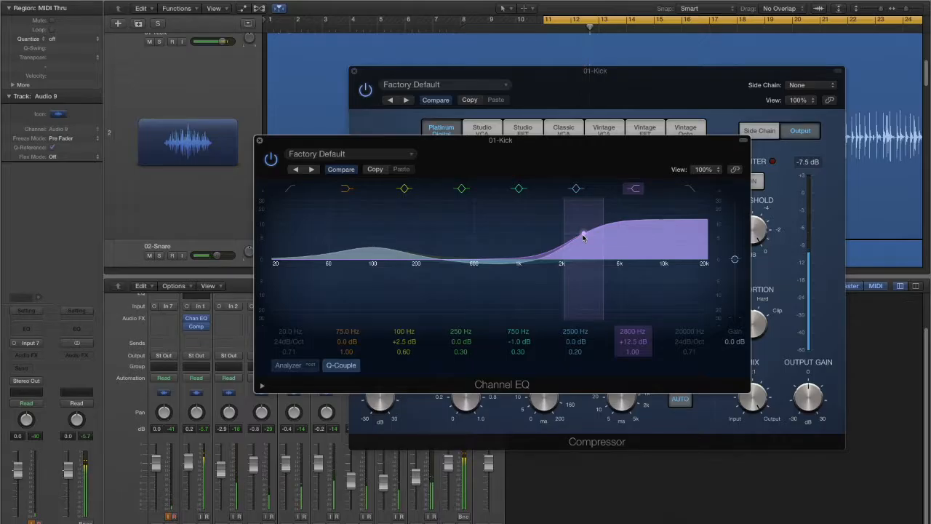
left_click_drag(583, 235, 583, 236)
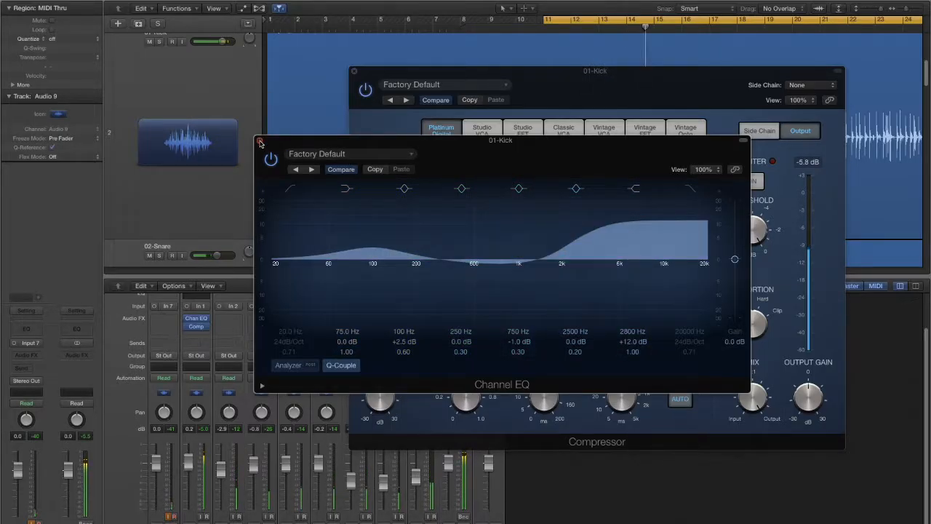
left_click(260, 141)
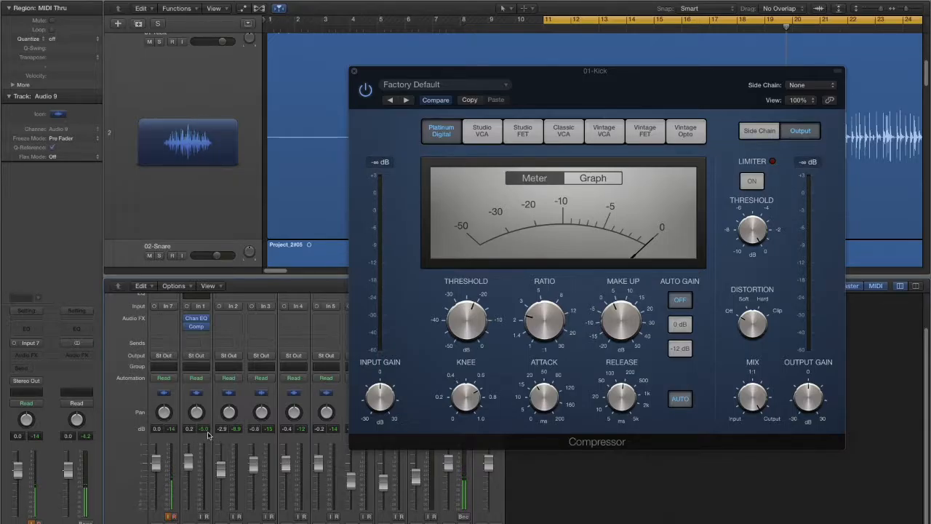
Close the compressor window and insert a mono Noise Gate after the compressor on the kick channel.
left_click(355, 73)
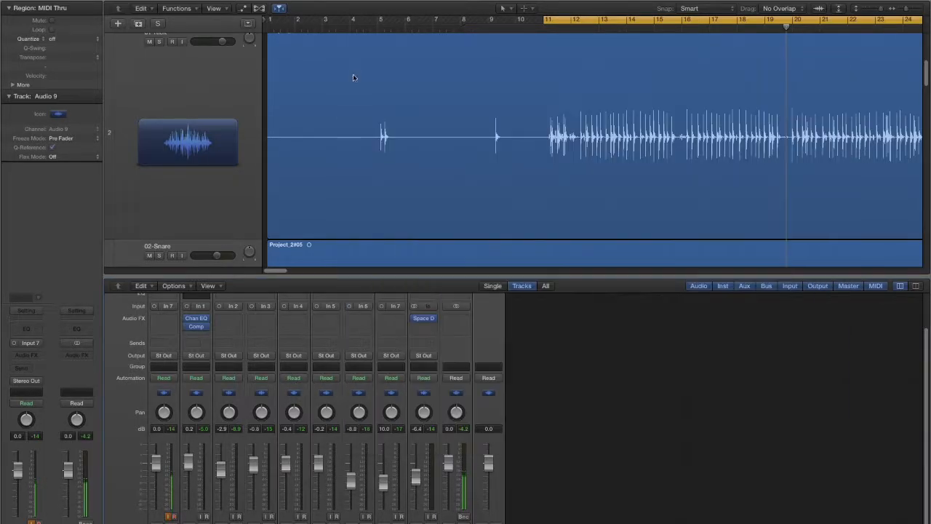
left_click(195, 328)
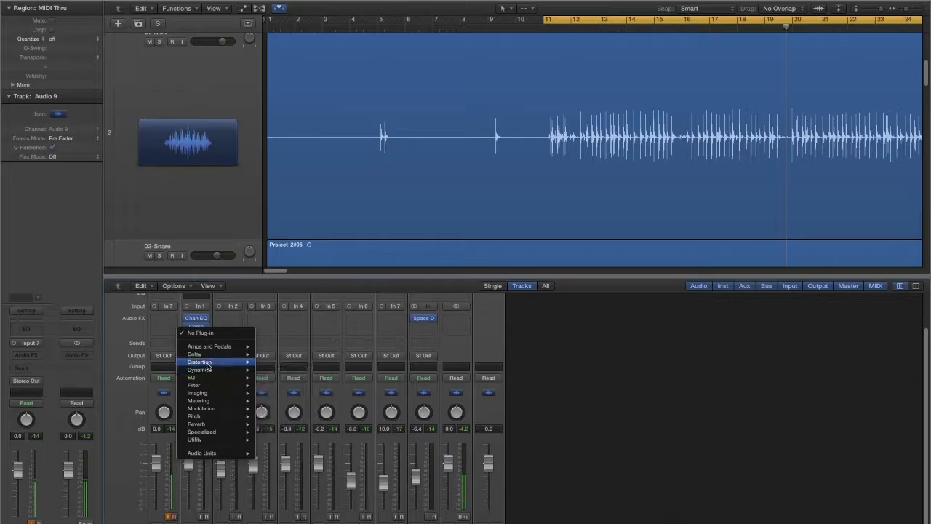
mouse_move(211, 370)
mouse_move(275, 378)
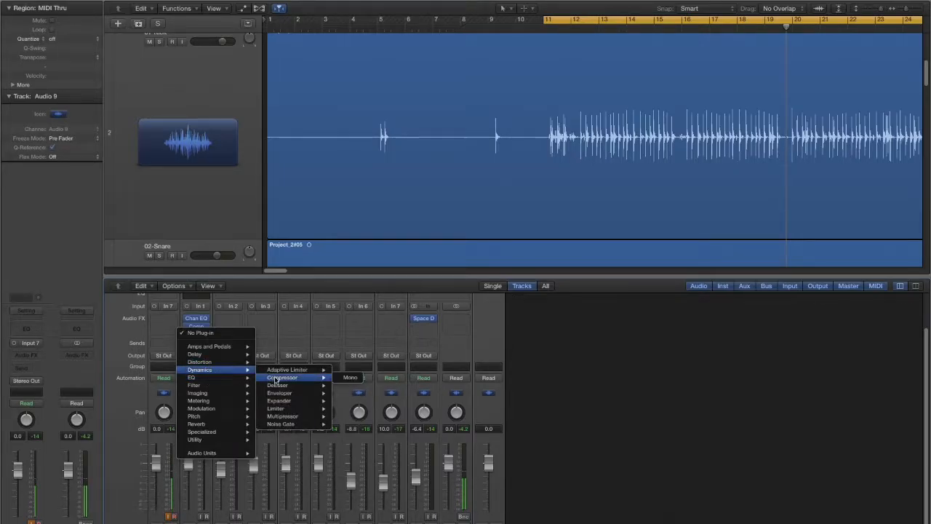
mouse_move(288, 426)
left_click(350, 424)
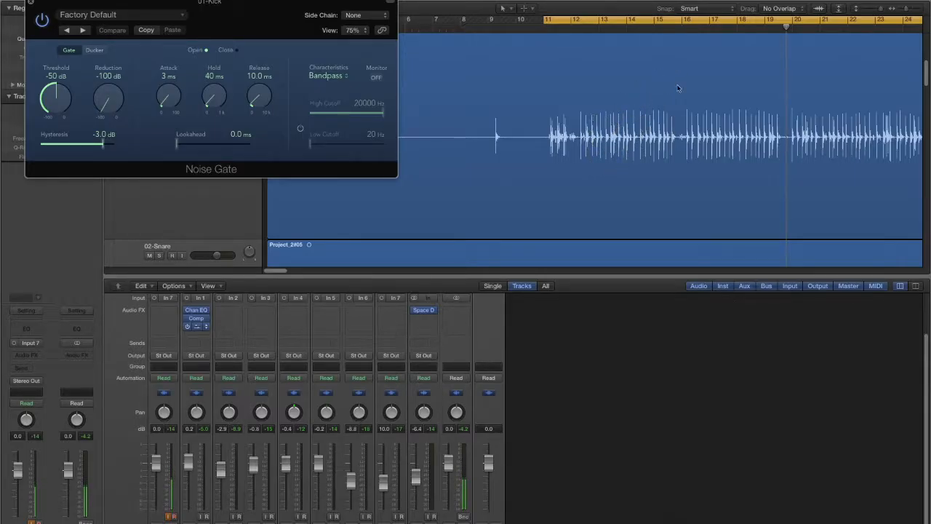
Zoom in on the kick waveform around bar 19, audition the kick soloed, and take it off solo.
left_click_drag(908, 10, 916, 10)
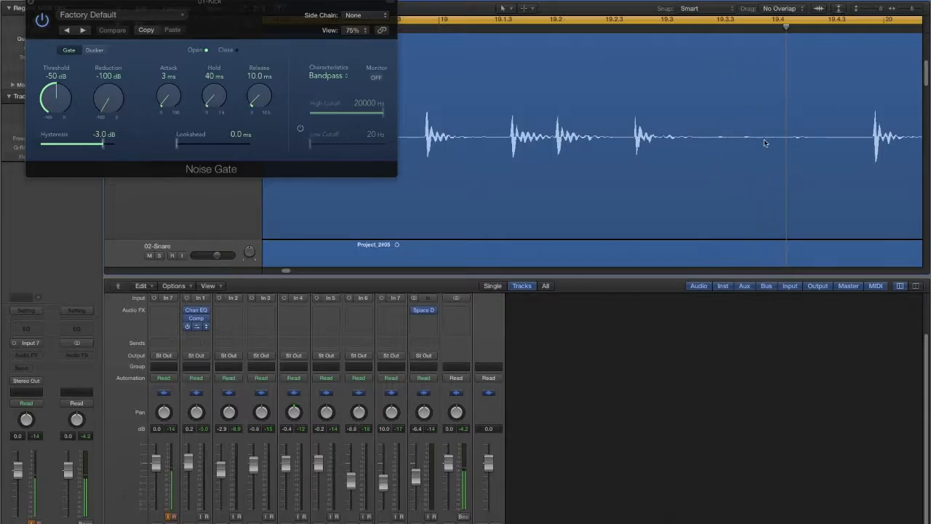
left_click(673, 30)
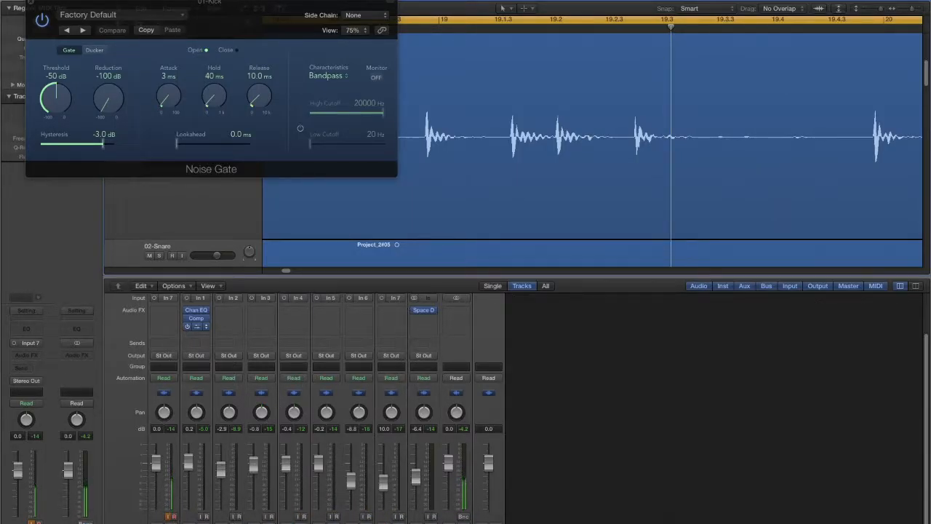
left_click(598, 54)
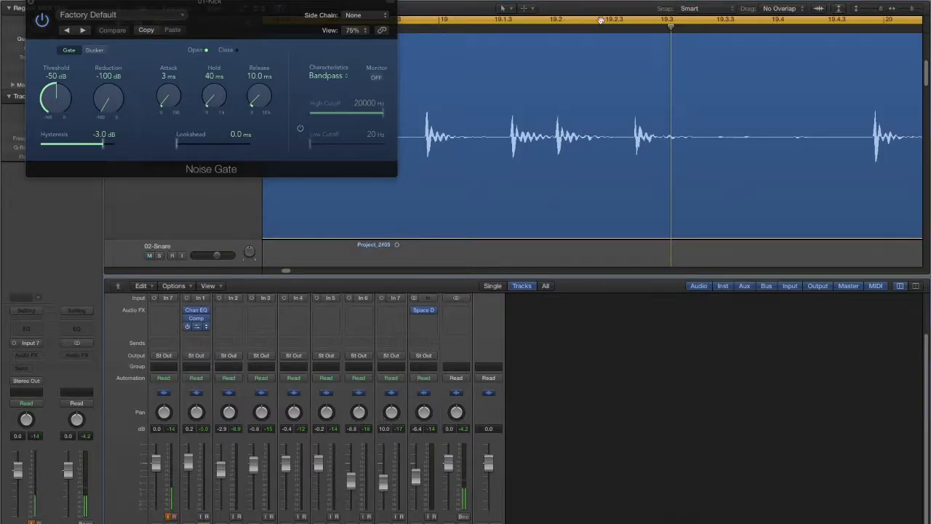
key("space")
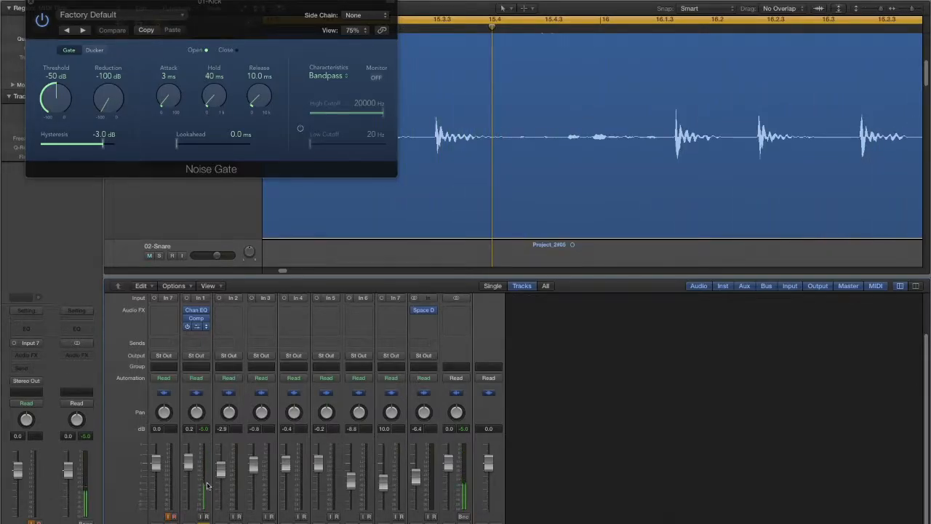
left_click(205, 518)
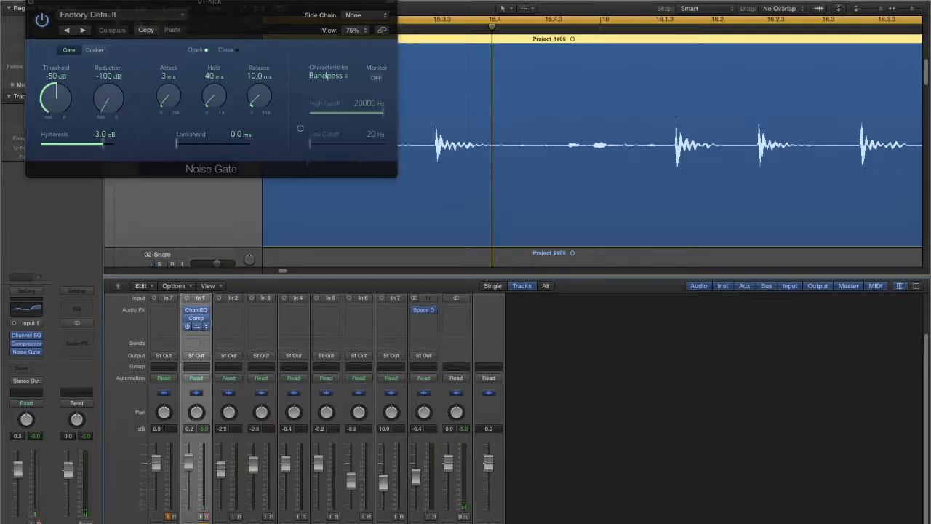
left_click(205, 523)
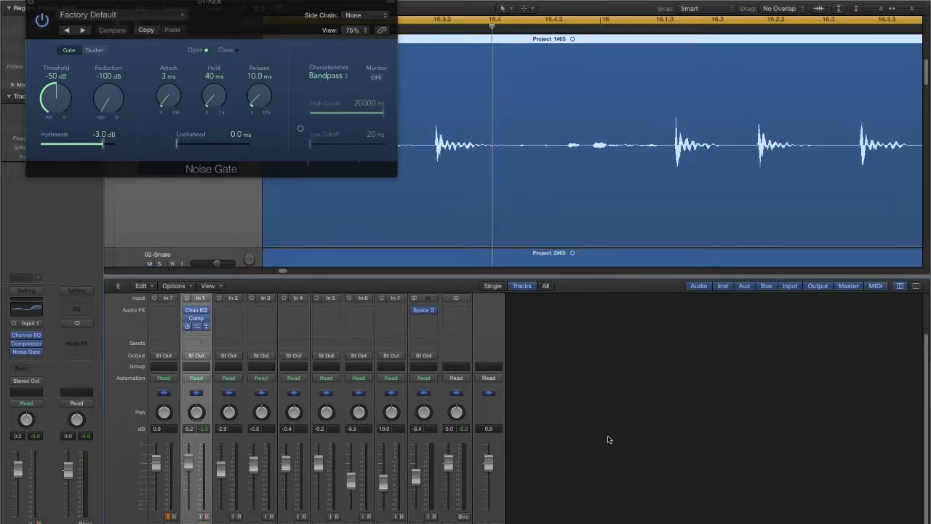
Bring the kick waveform back into view, move the Noise Gate window fully on screen, and solo the kick channel.
left_click(167, 409)
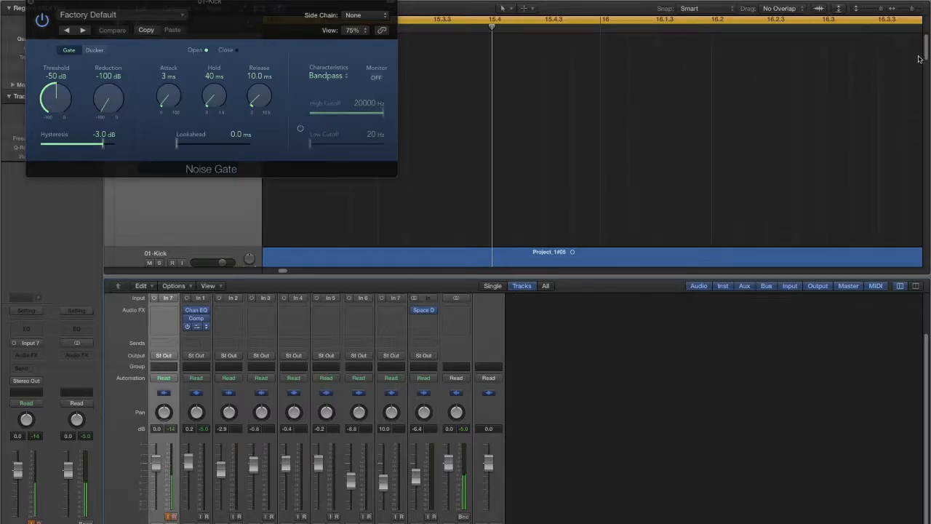
left_click_drag(927, 50, 927, 70)
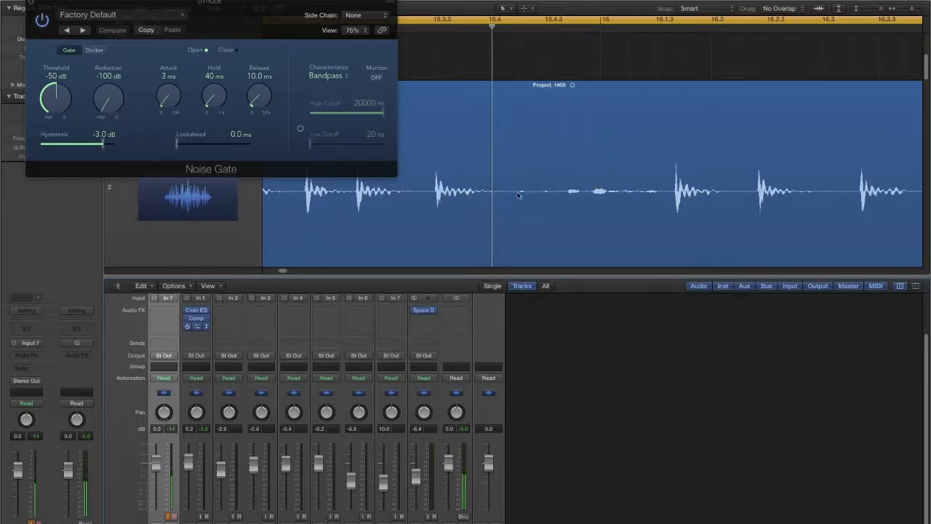
left_click_drag(213, 10, 253, 81)
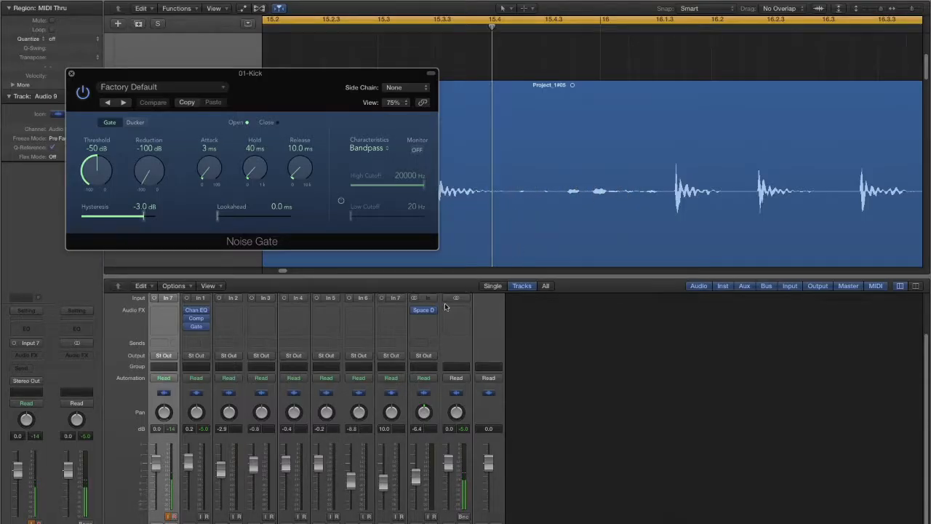
left_click(204, 523)
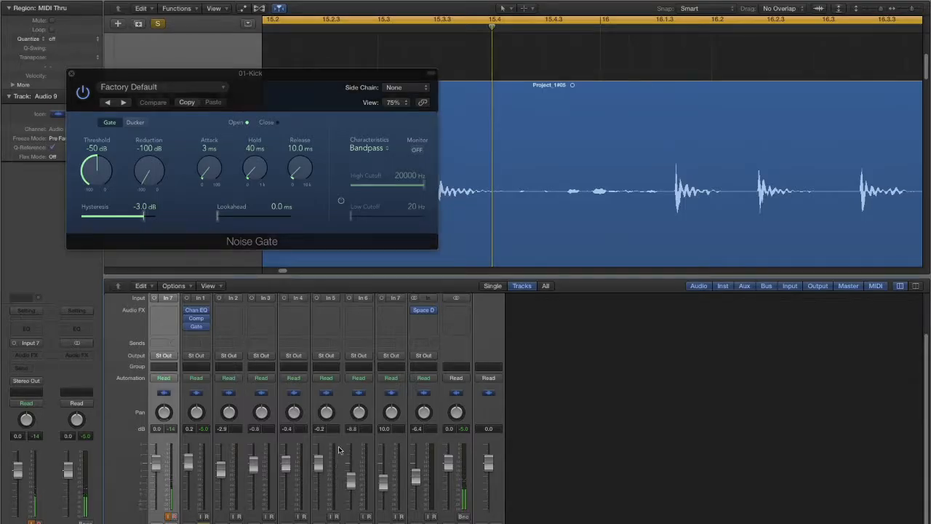
During playback, set the Noise Gate's reduction to -66 dB, threshold to -31 dB and hysteresis to -9.5 dB.
key("space")
left_click_drag(150, 168, 149, 131)
left_click_drag(95, 169, 104, 159)
left_click_drag(142, 217, 114, 226)
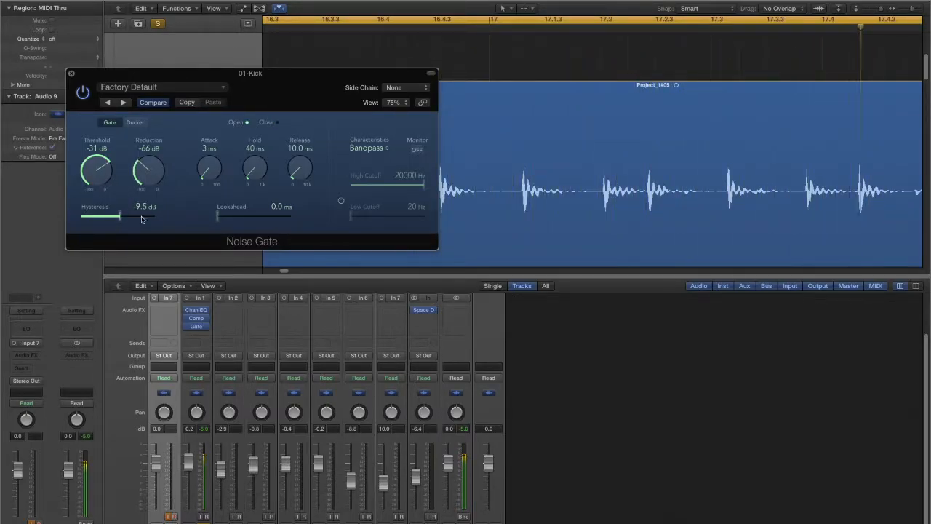
Set the gate's attack to 0 ms, lookahead to 5.2 ms, hold to 160 ms and release to 626.9 ms.
left_click_drag(224, 166, 224, 183)
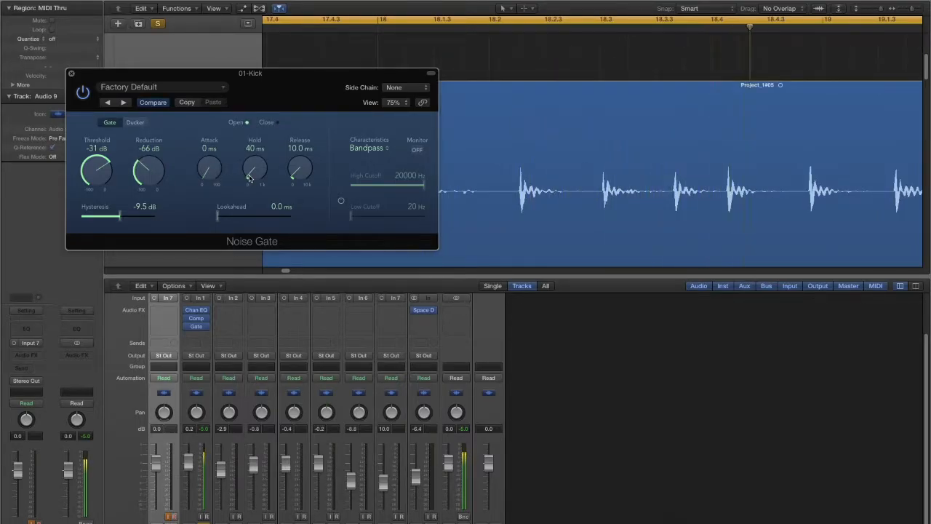
left_click_drag(228, 216, 238, 222)
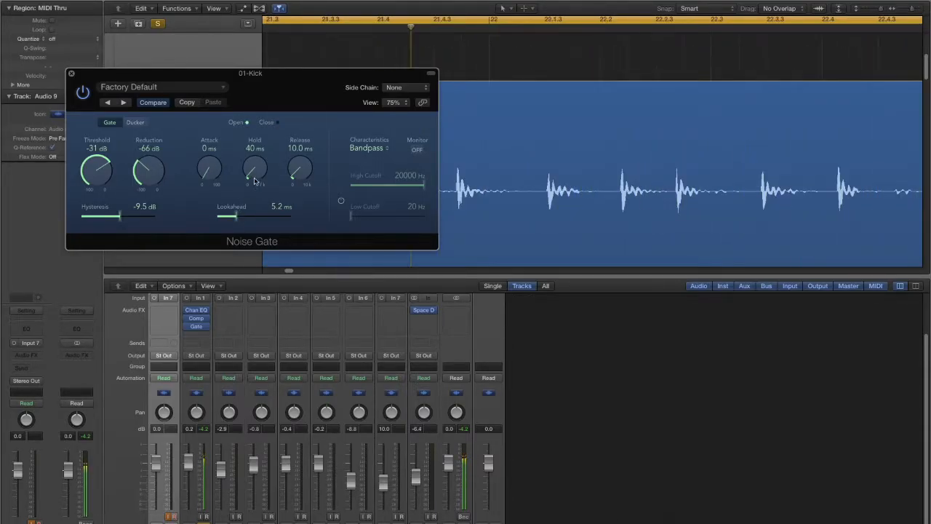
left_click_drag(258, 176, 257, 149)
left_click_drag(301, 173, 314, 120)
left_click_drag(306, 164, 305, 163)
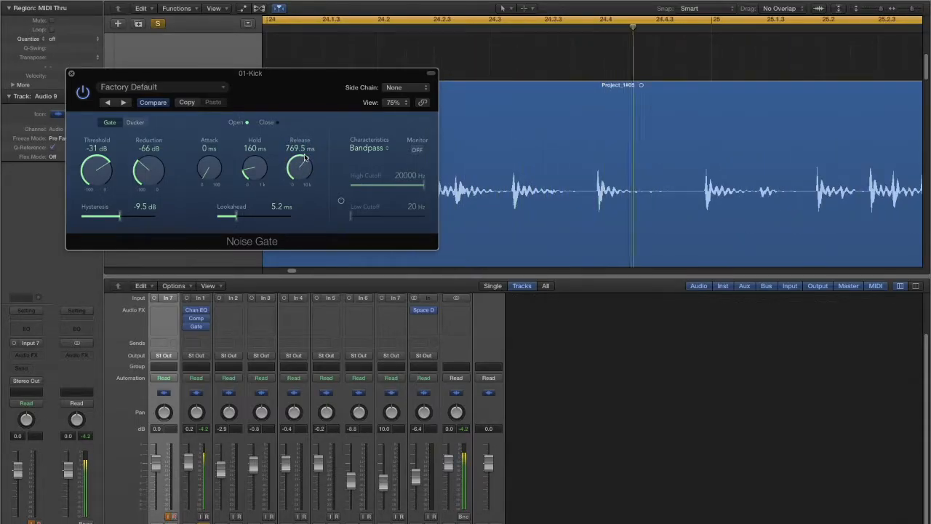
Refine the gate's threshold to -19 dB and reduction to -61 dB, then stop playback and unsolo the kick.
left_click_drag(147, 182, 111, 141)
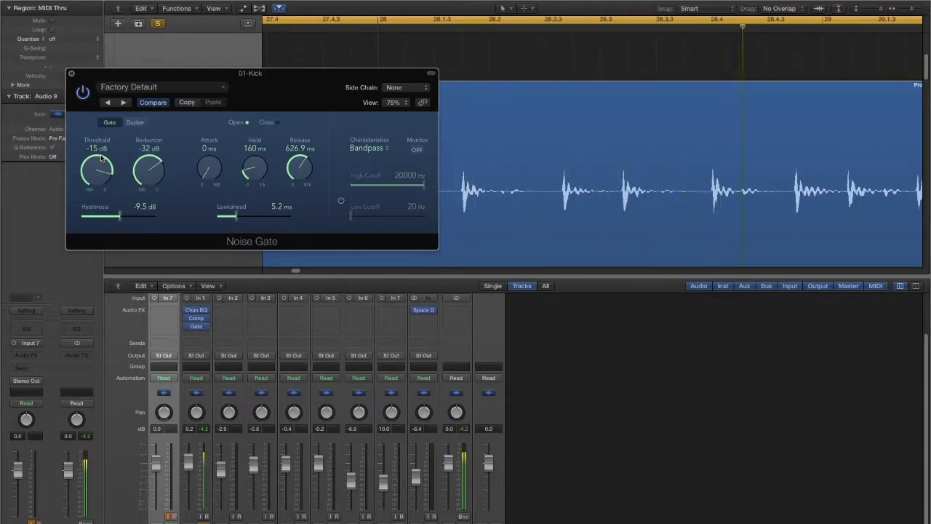
left_click_drag(139, 169, 148, 226)
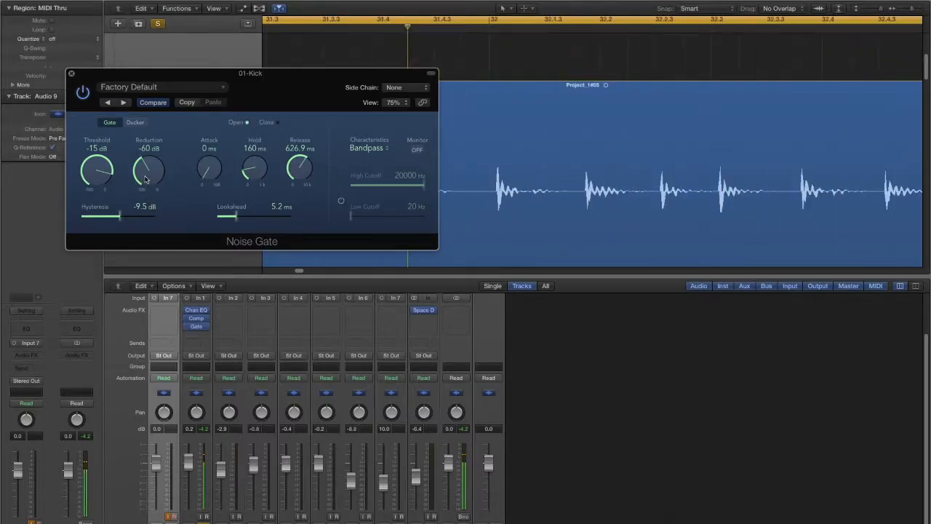
left_click_drag(144, 179, 98, 185)
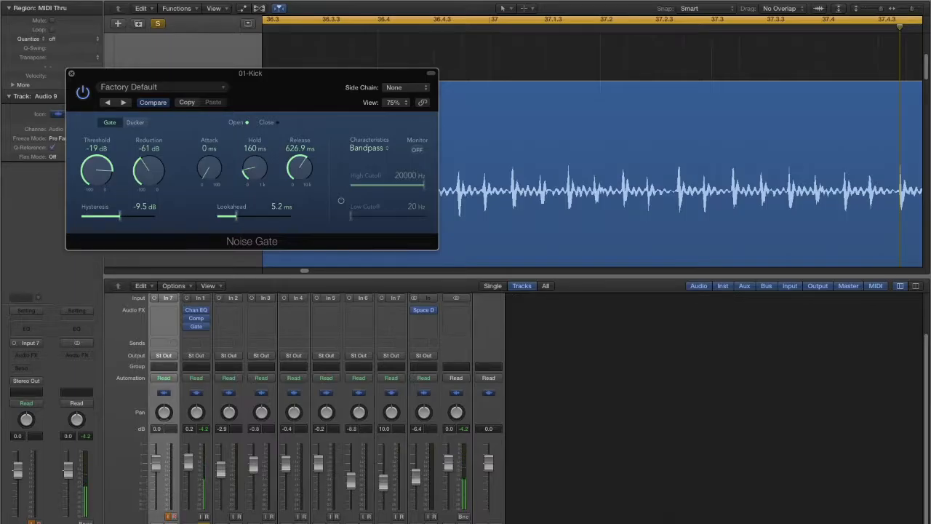
left_click(204, 522)
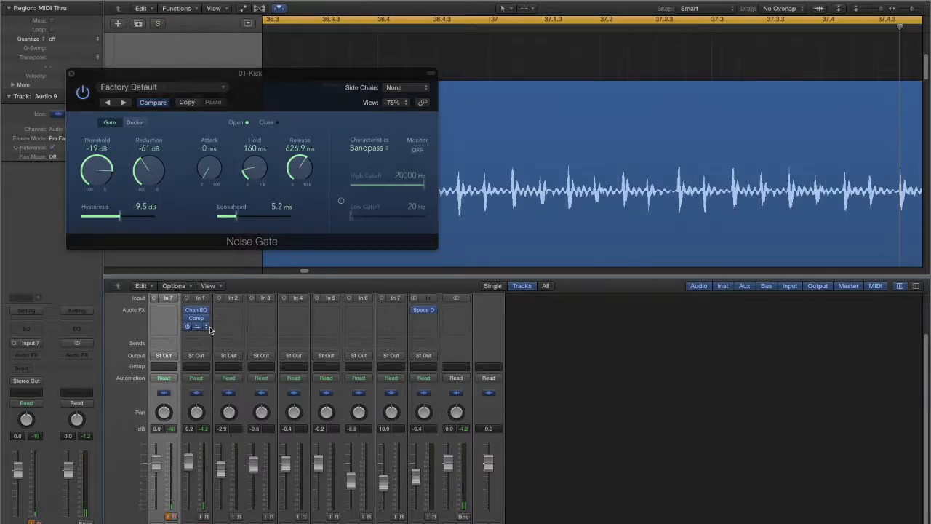
Shift the Noise Gate window off the kick waveform and bring the hits around bar 35 into view.
left_click_drag(266, 82, 455, 155)
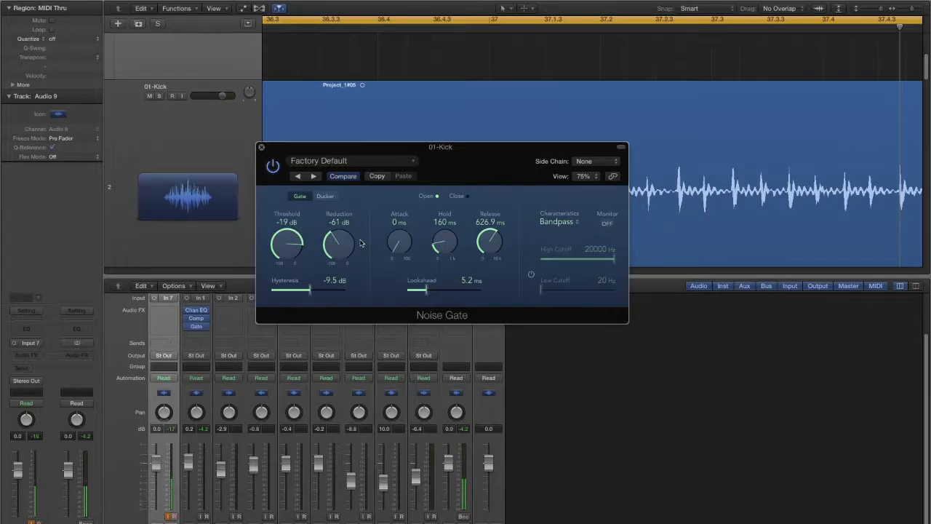
left_click_drag(476, 163, 189, 138)
scroll(507, 166, "left", 2)
scroll(508, 170, "left", 10)
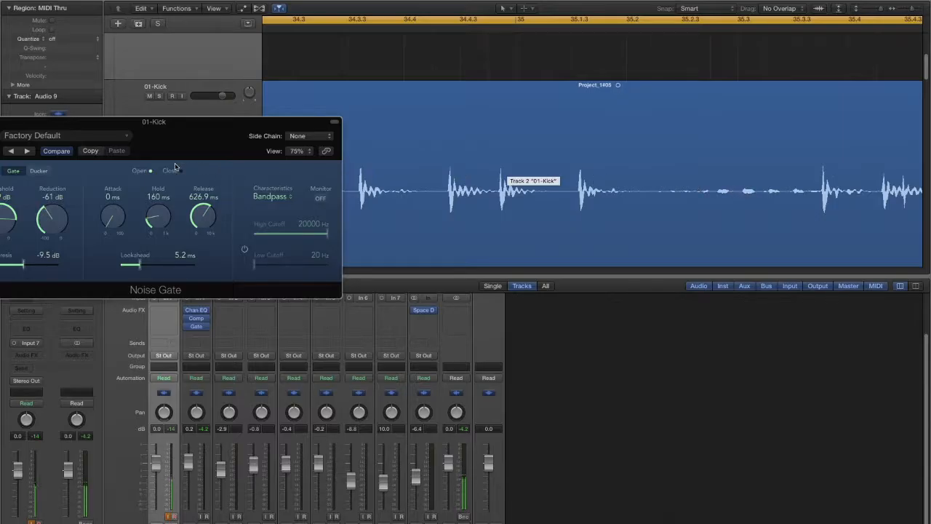
left_click_drag(172, 133, 195, 125)
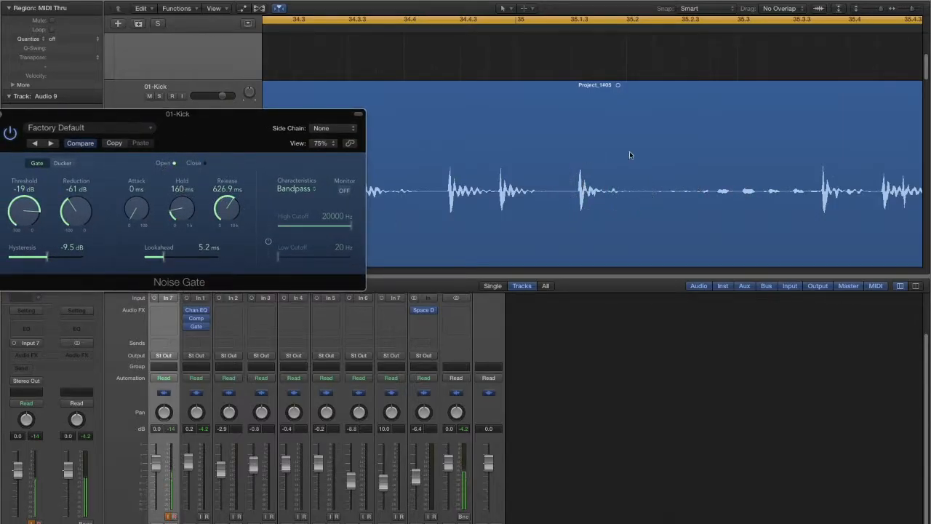
Play the drums around bars 11 to 14 with the gate active, soloing and unsoloing the kick to compare.
left_click(368, 29)
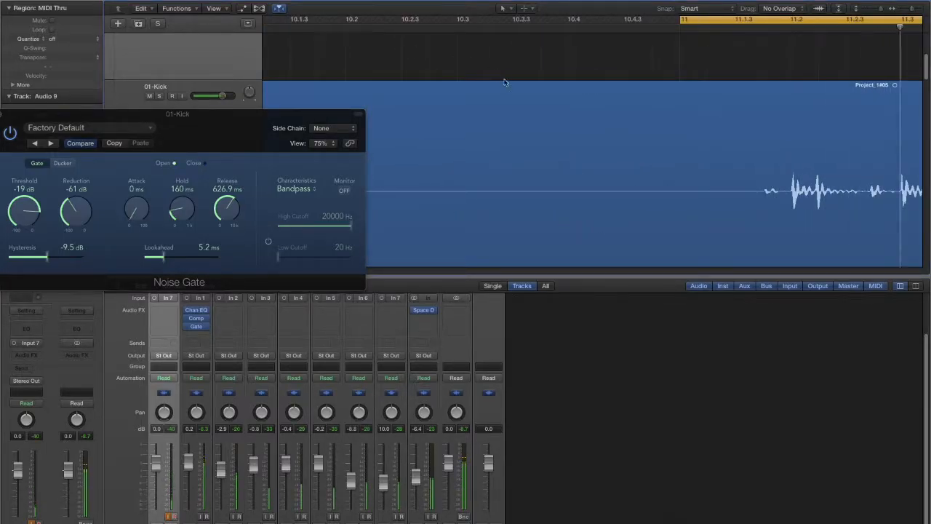
key("s")
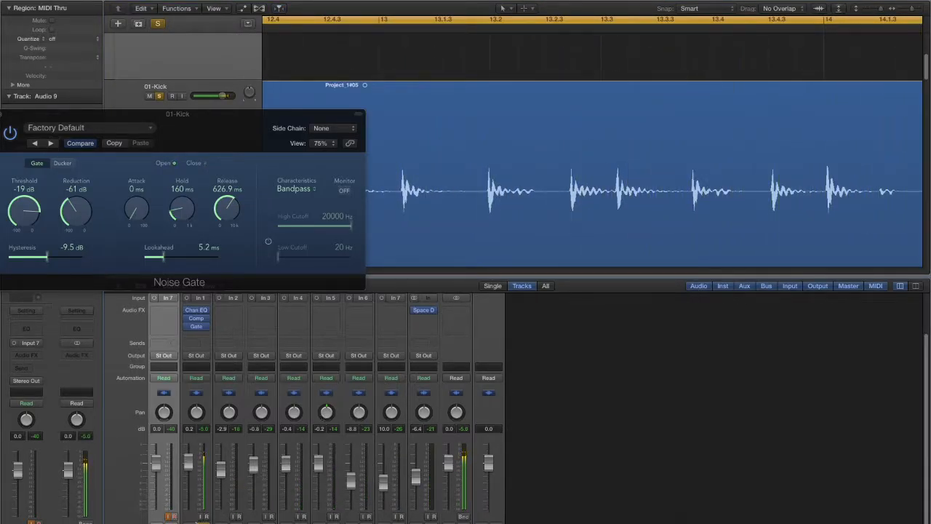
key("s")
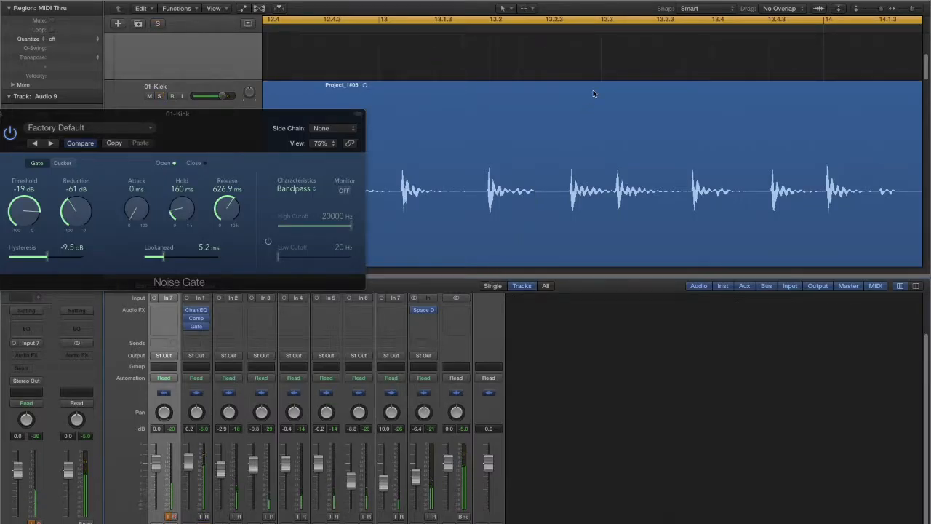
Examine the kick waveform between bars 11 and 16 for quiet bleed between the hits.
scroll(597, 146, "left", 5)
scroll(600, 145, "left", 6)
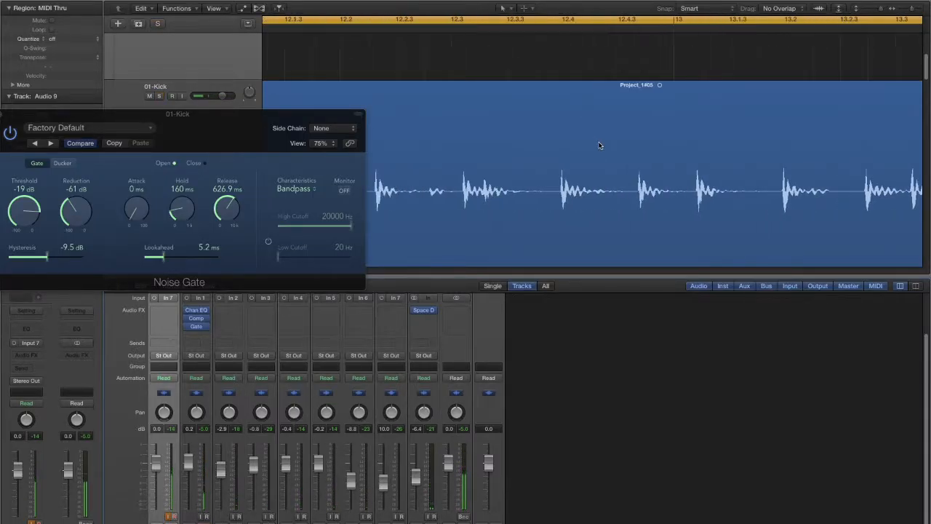
left_click_drag(213, 124, 282, 95)
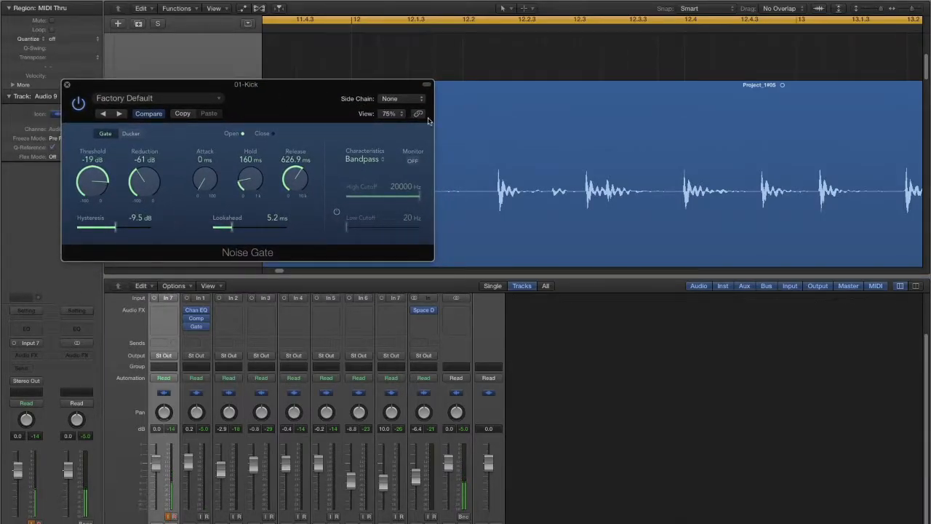
scroll(520, 157, "left", 4)
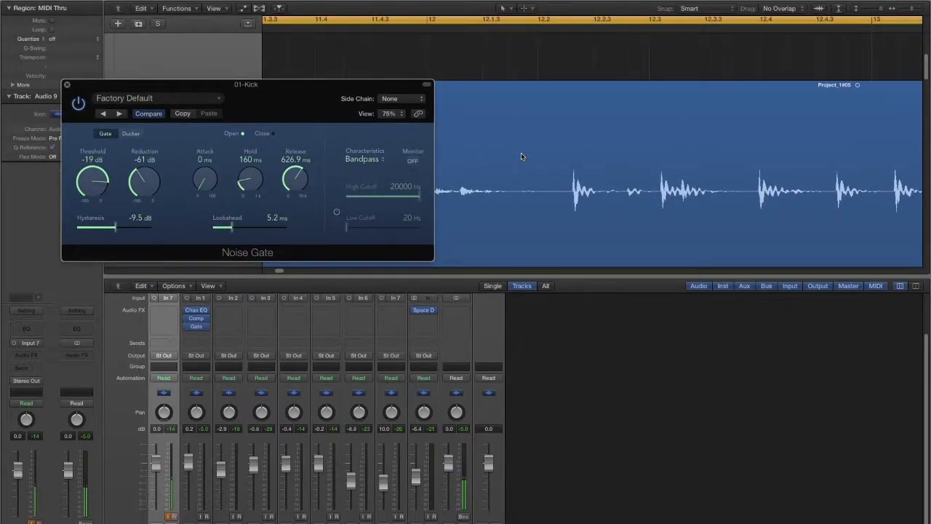
scroll(521, 152, "left", 3)
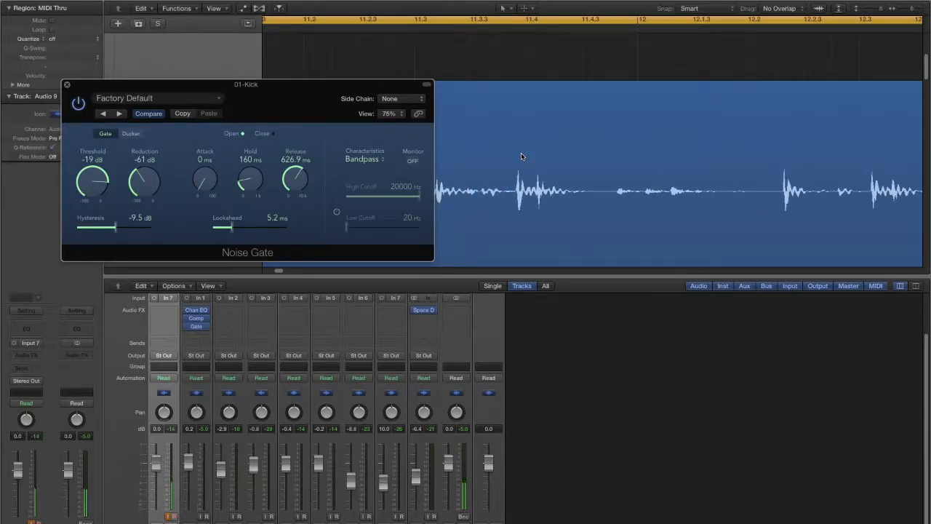
scroll(521, 153, "right", 20)
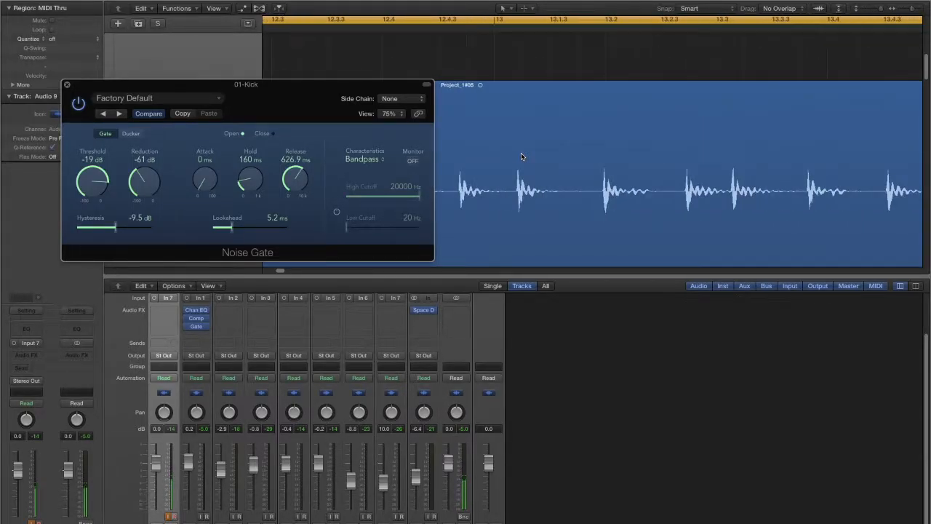
scroll(521, 153, "right", 20)
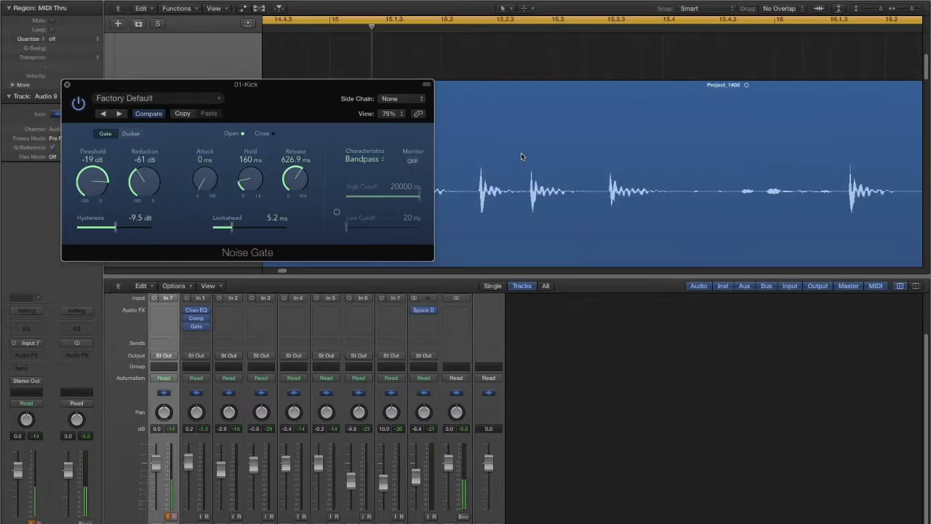
scroll(521, 153, "right", 1)
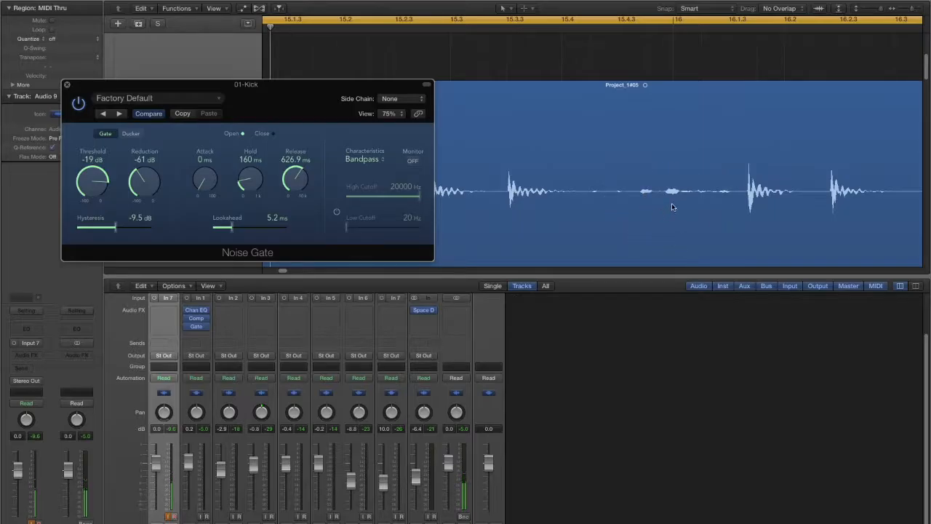
Move the Noise Gate window clear of the kick hits around bar 16 and close it.
left_click_drag(265, 101, 676, 183)
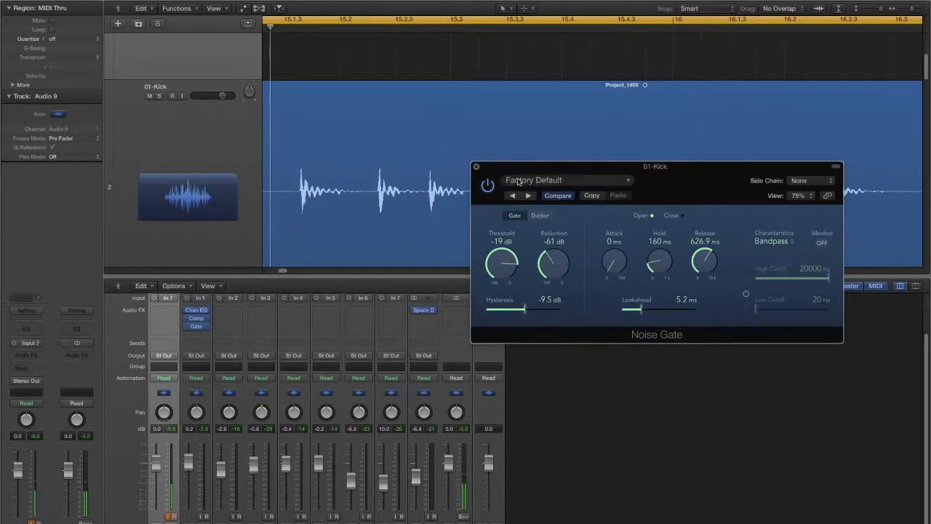
scroll(386, 170, "left", 5)
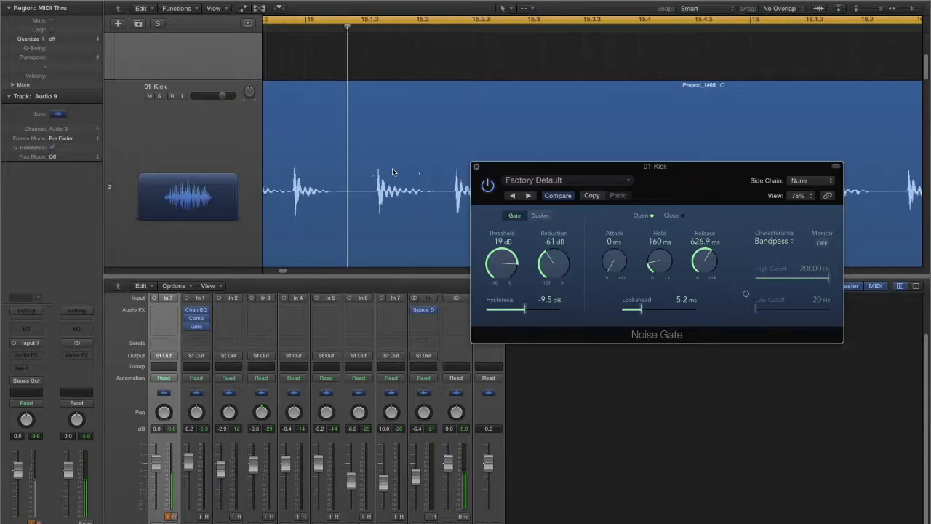
scroll(446, 223, "right", 15)
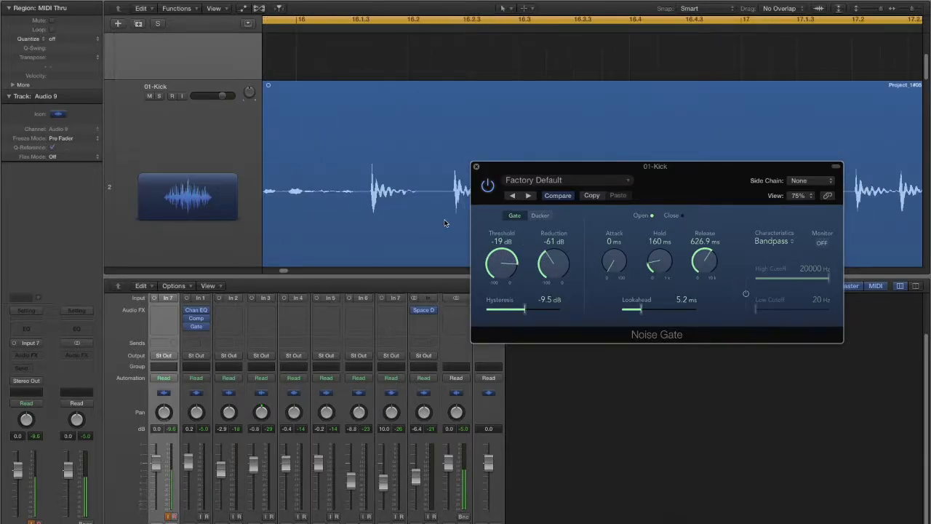
scroll(406, 213, "left", 10)
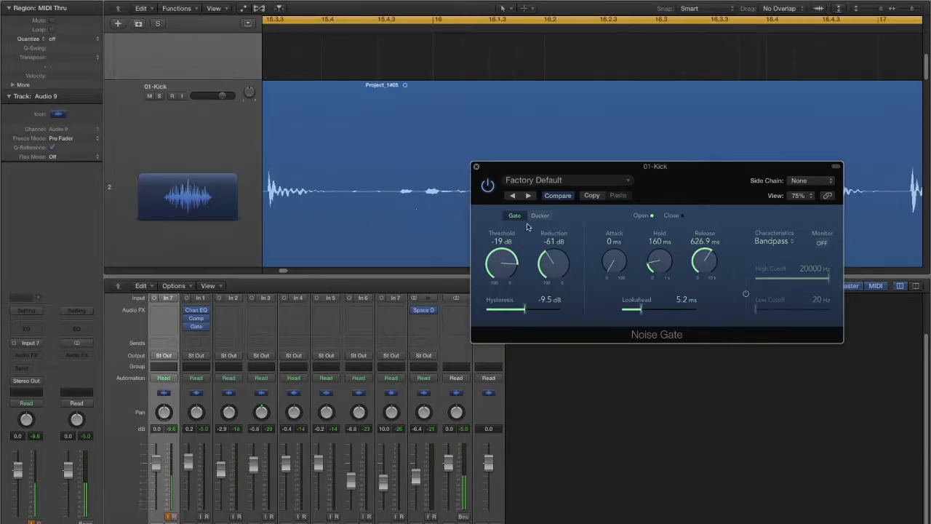
left_click_drag(735, 181, 700, 151)
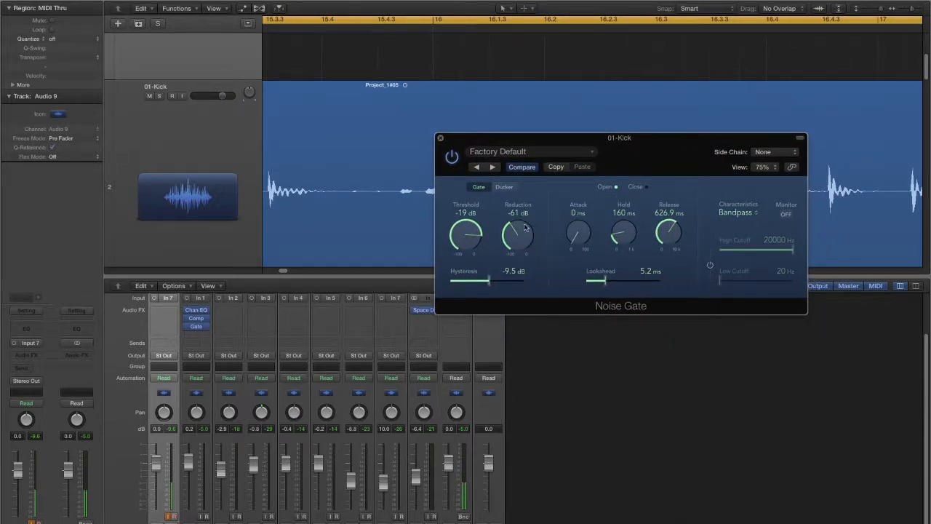
left_click_drag(455, 143, 560, 152)
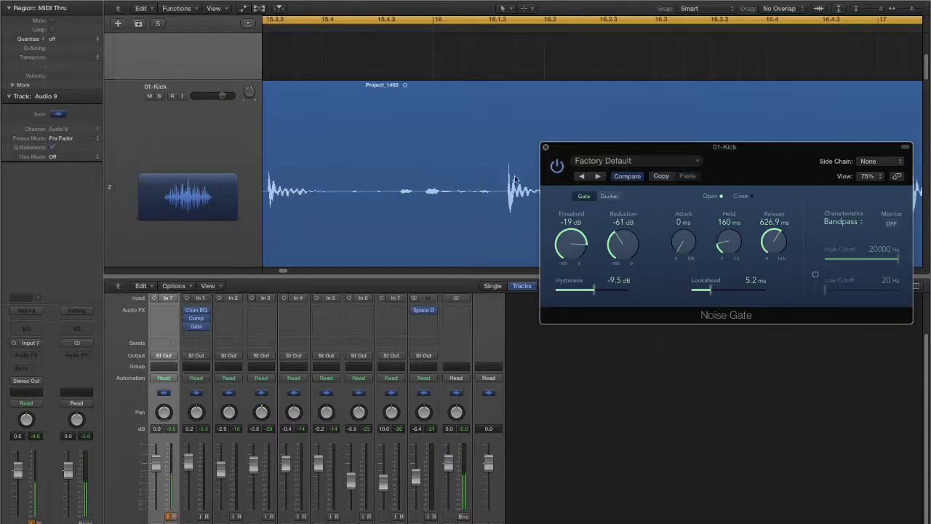
left_click(546, 147)
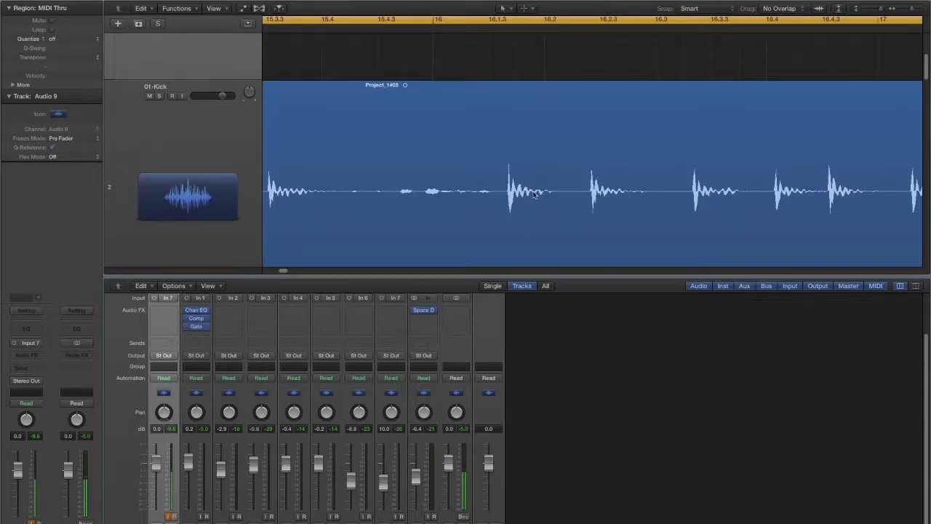
Bypass the Channel EQ, Compressor and Noise Gate on the kick channel and bring the start of bar 11 into view.
scroll(534, 193, "left", 10)
scroll(535, 190, "left", 5)
mouse_move(186, 313)
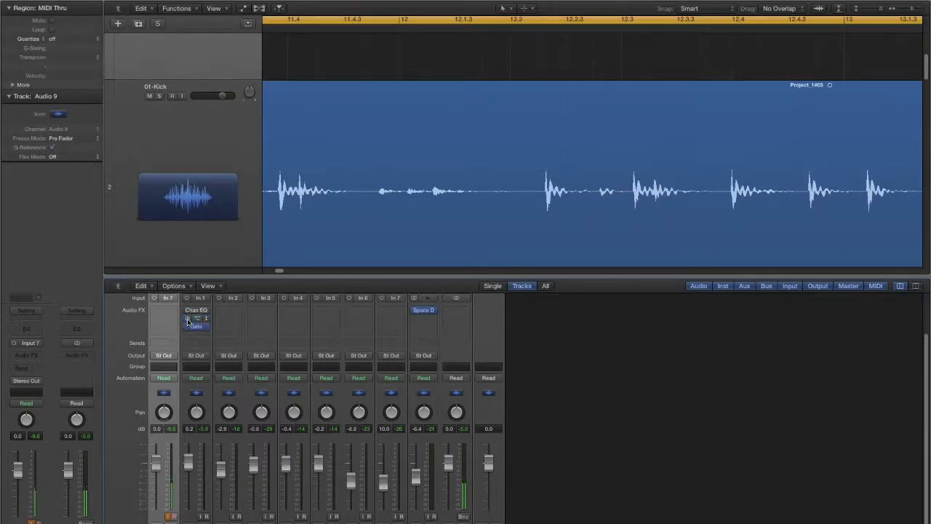
scroll(458, 262, "left", 6)
scroll(458, 262, "left", 2)
scroll(457, 251, "right", 6)
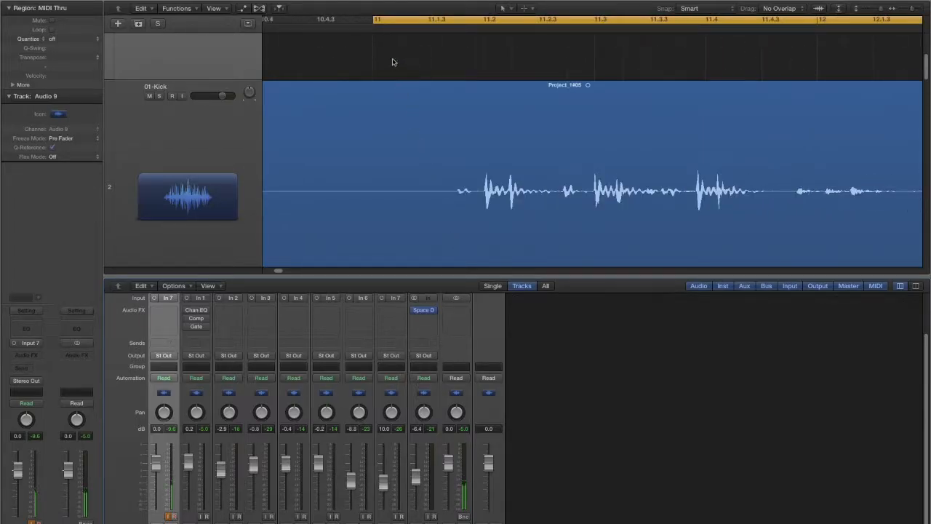
Play from bar 11 with the kick's effects bypassed, solo and unsolo the kick, and place the playhead just before its first bar 16 hit.
left_click(372, 27)
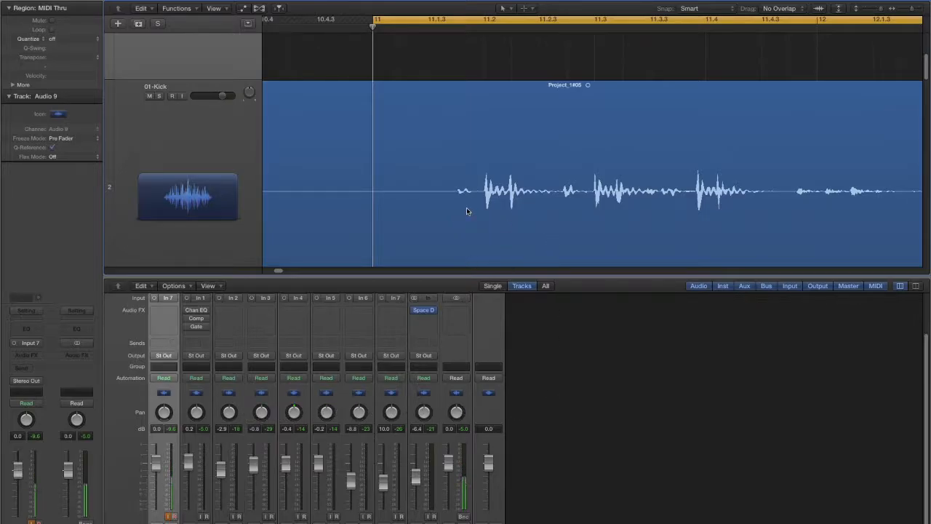
key("space")
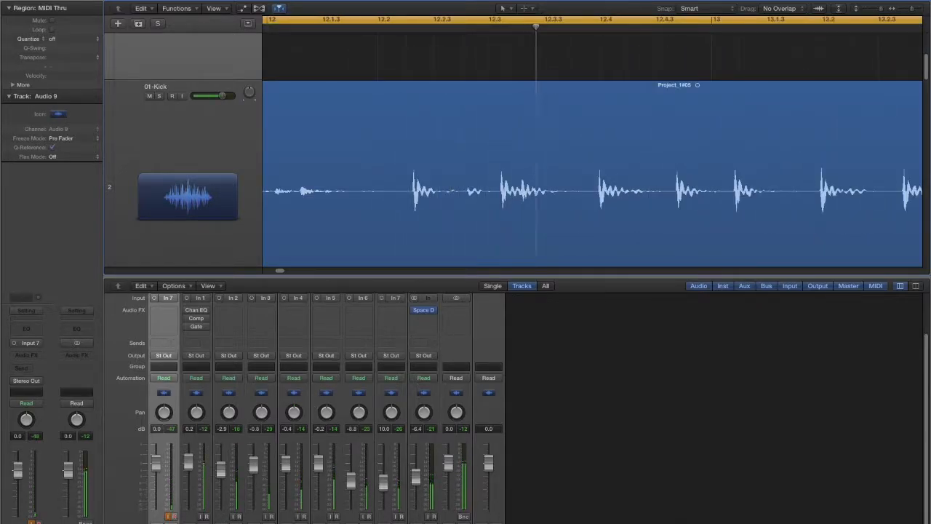
key("s")
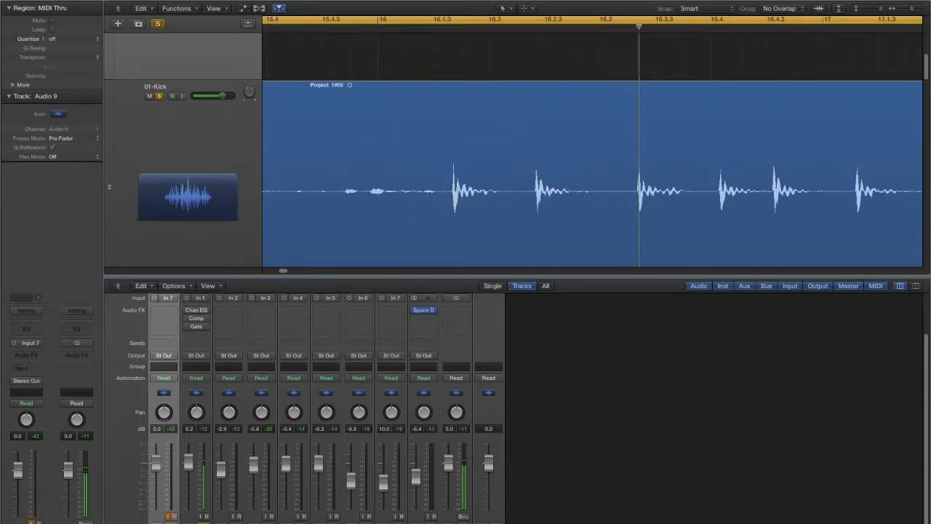
key("s")
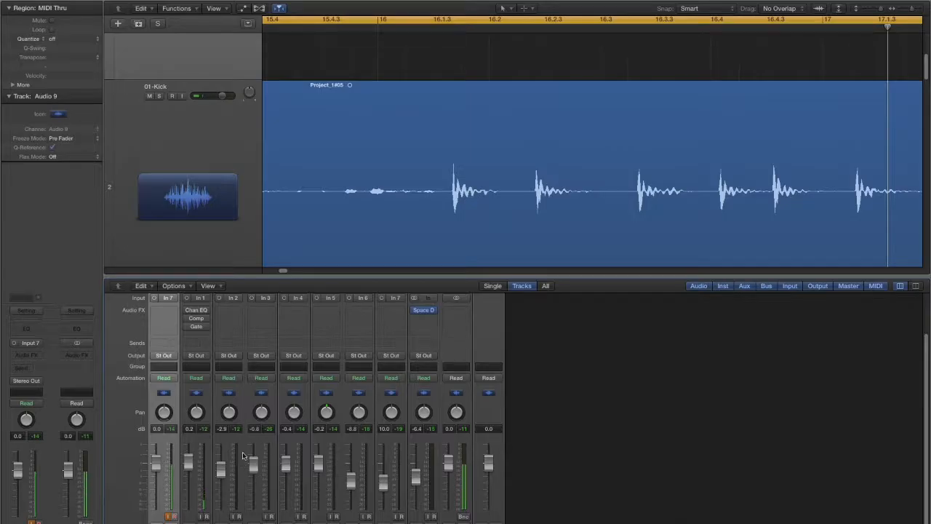
left_click(442, 26)
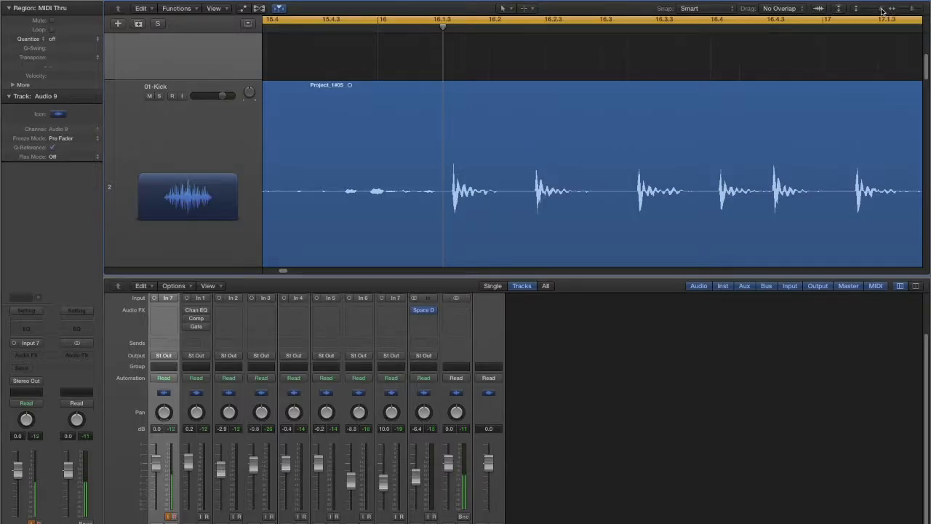
Show all drum tracks from bar 11, solo the kick and play it from bar 11 with its effects bypassed.
mouse_move(883, 11)
left_mouse_down()
mouse_move(867, 11)
mouse_move(901, 11)
left_mouse_up()
scroll(500, 137, "left", 10)
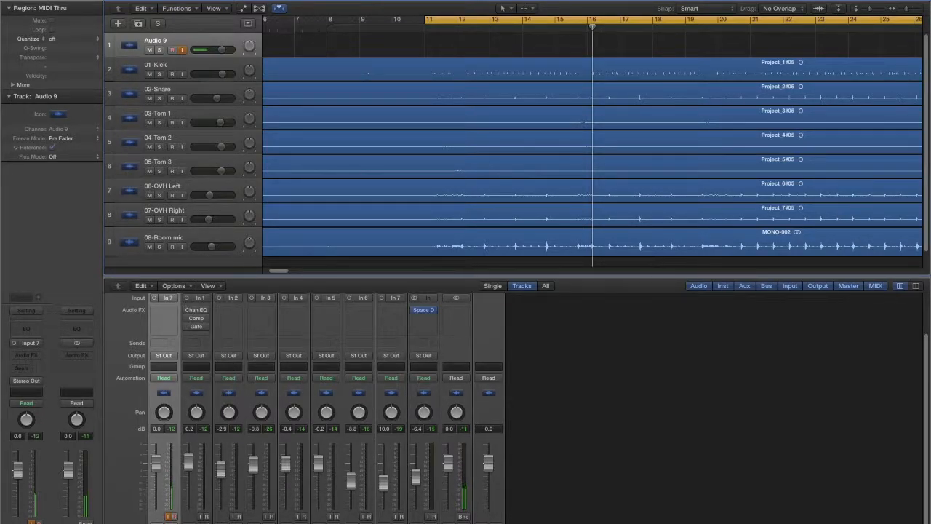
left_click(425, 29)
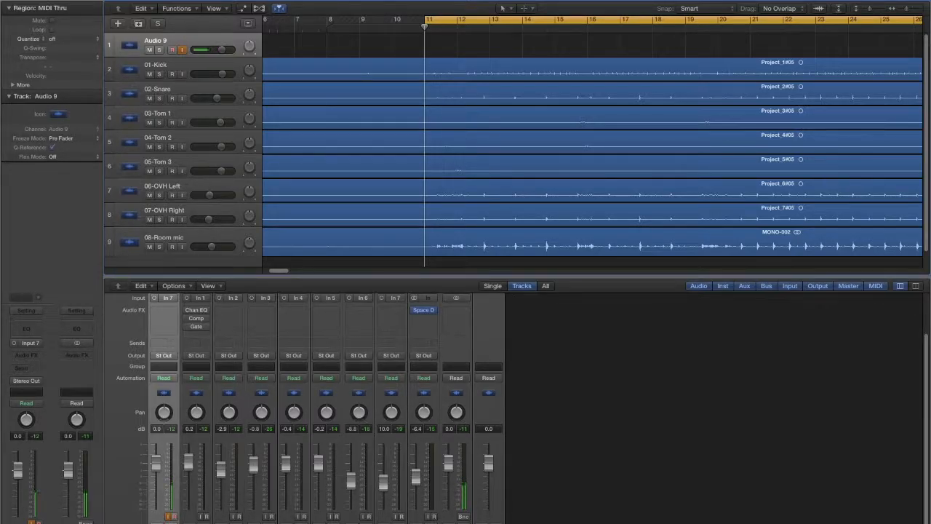
left_click(203, 522)
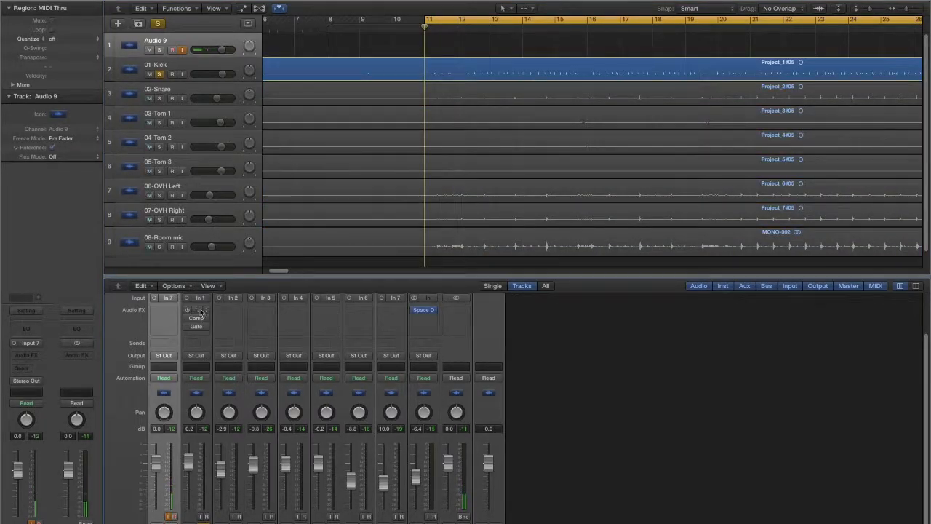
key("space")
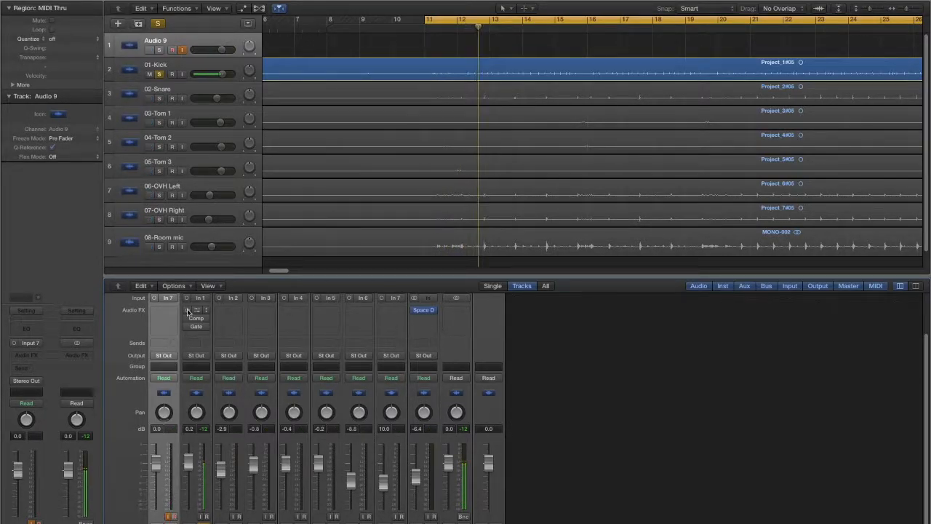
Re-enable the kick's Channel EQ, Compressor and Noise Gate one by one during playback, and stop and unsolo the kick.
left_click(188, 312)
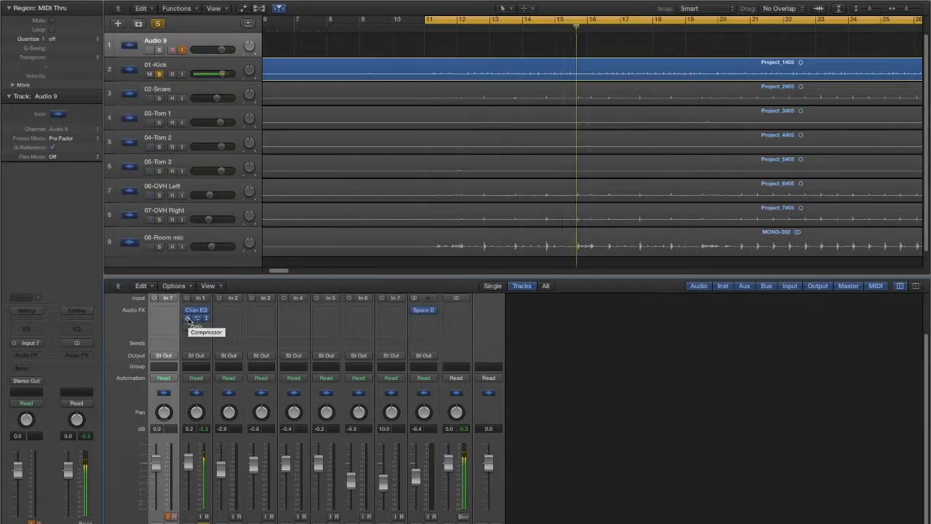
left_click(188, 319)
mouse_move(188, 328)
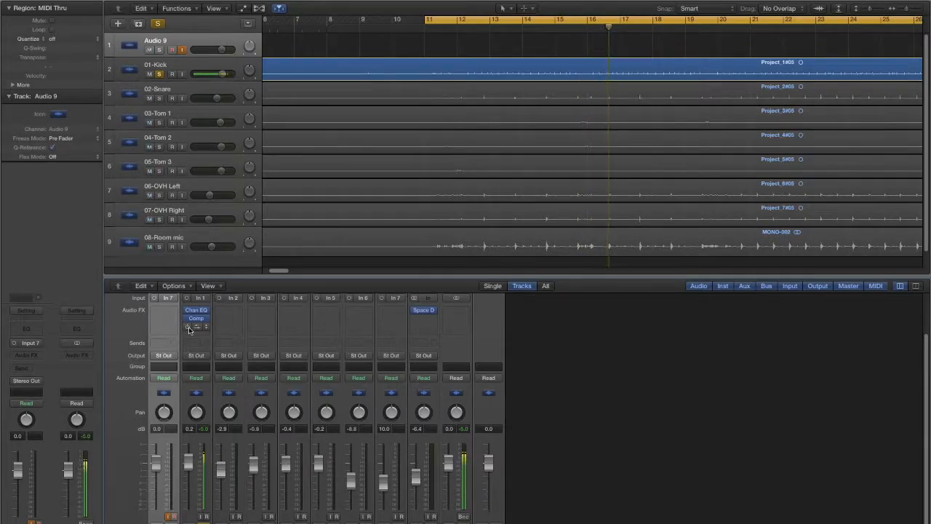
left_click(189, 328)
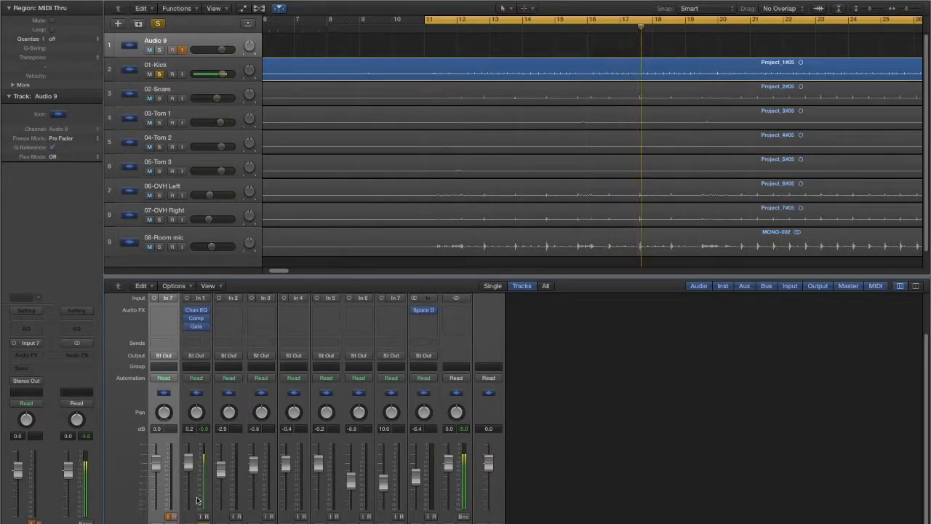
key("super+a")
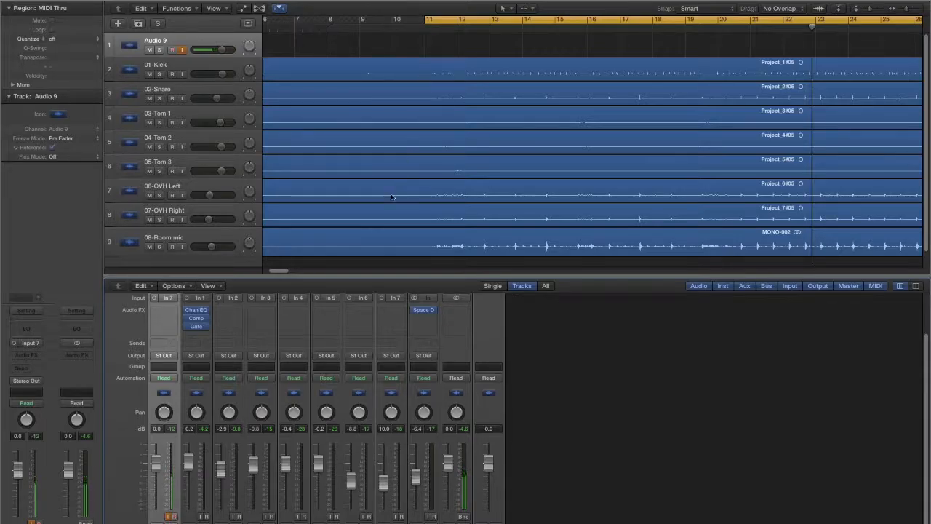
Bypass all three effects on the kick channel again and play the soloed kick from bar 11.
mouse_move(202, 310)
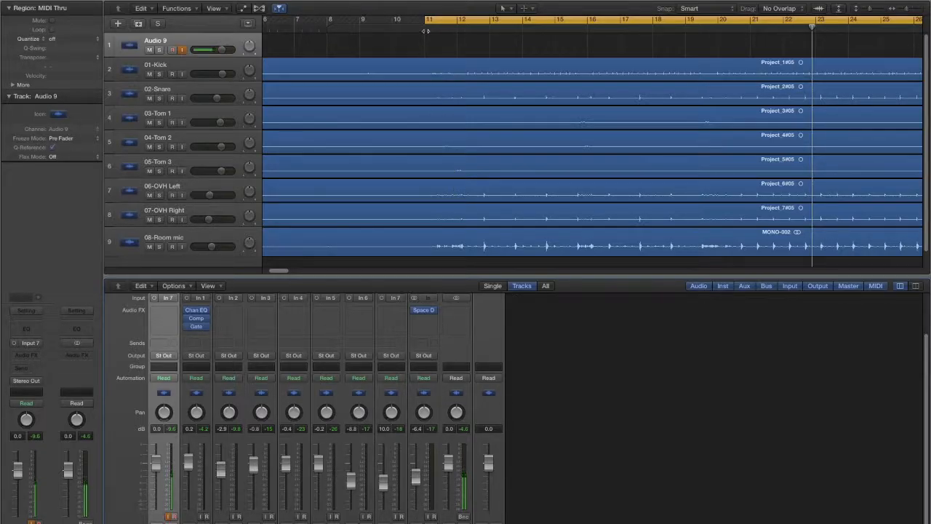
left_click(186, 309)
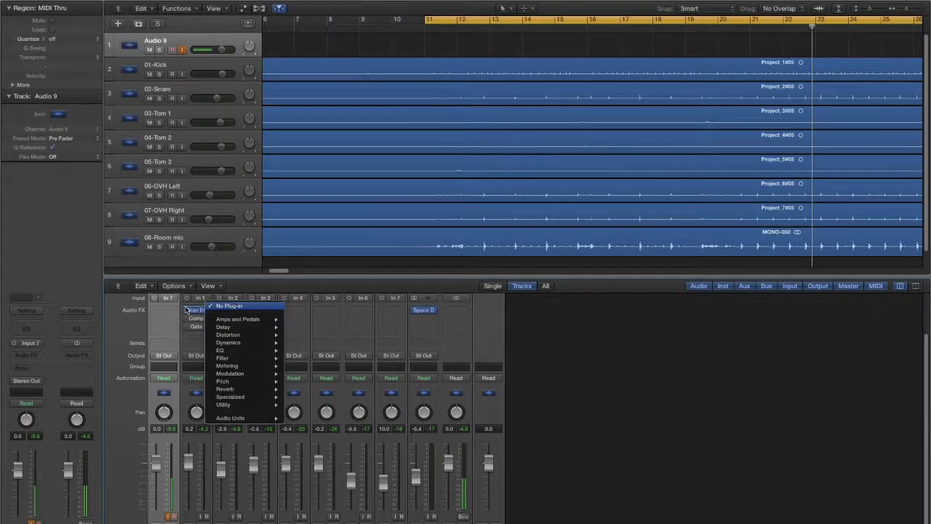
left_click(187, 311)
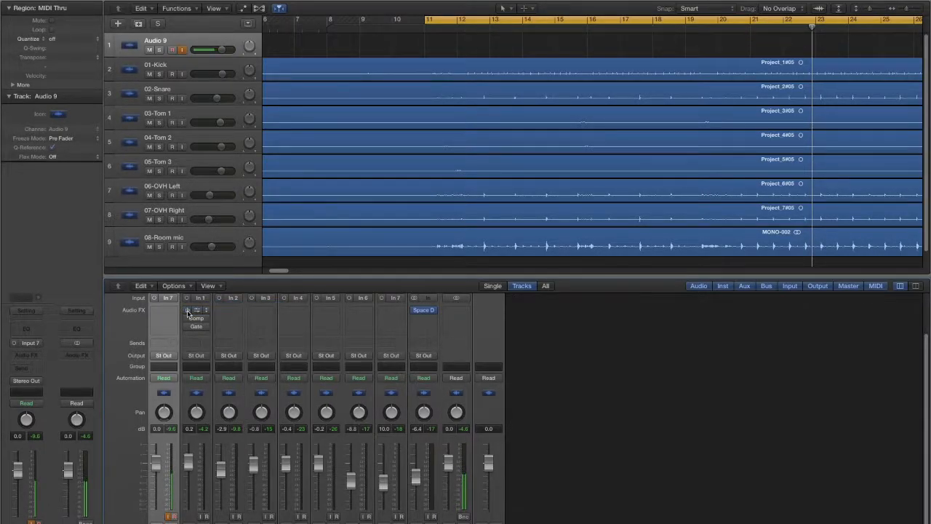
left_click(423, 27)
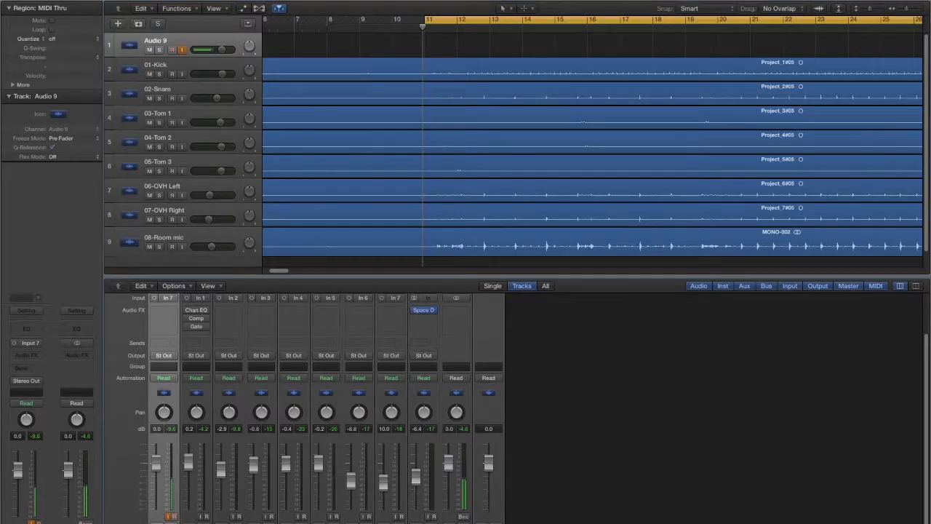
left_click(204, 522)
key("space")
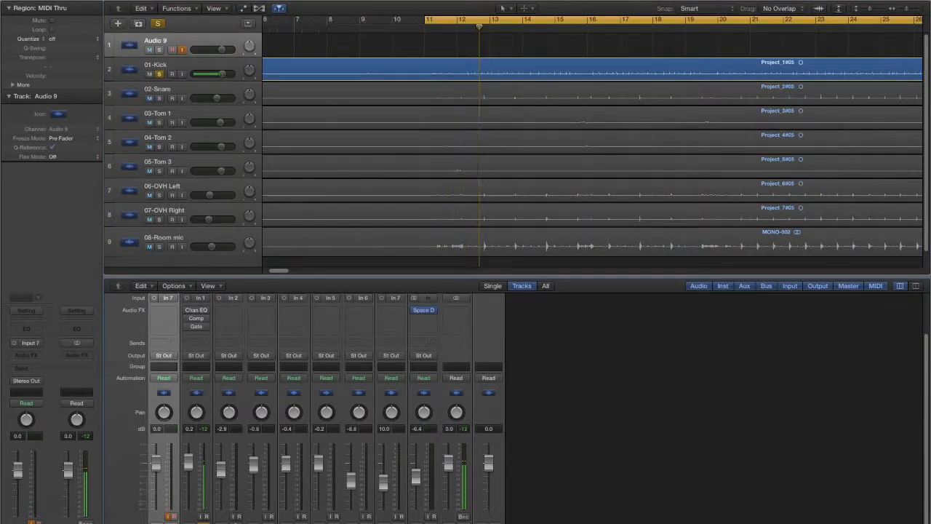
Turn the Channel EQ, Compressor and Noise Gate back on in turn while the kick plays, and end the soloed playback.
left_click(188, 319)
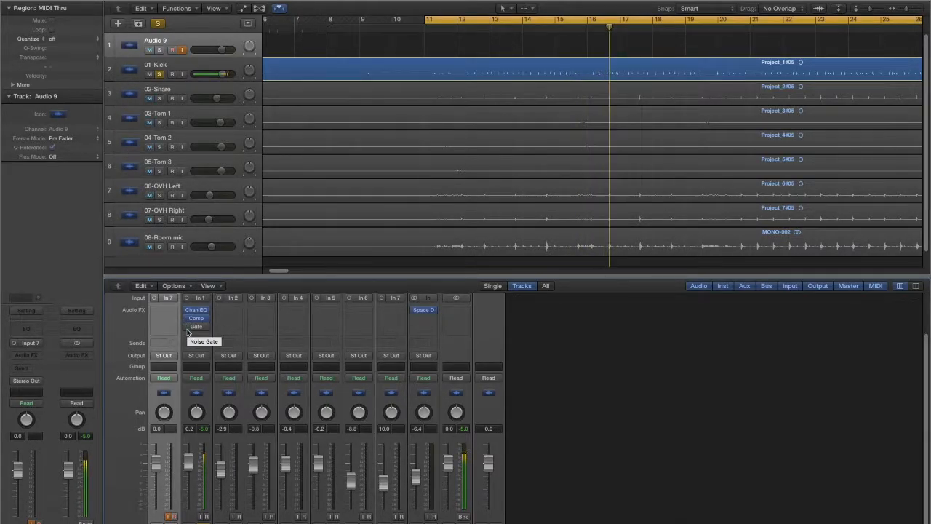
left_click(188, 327)
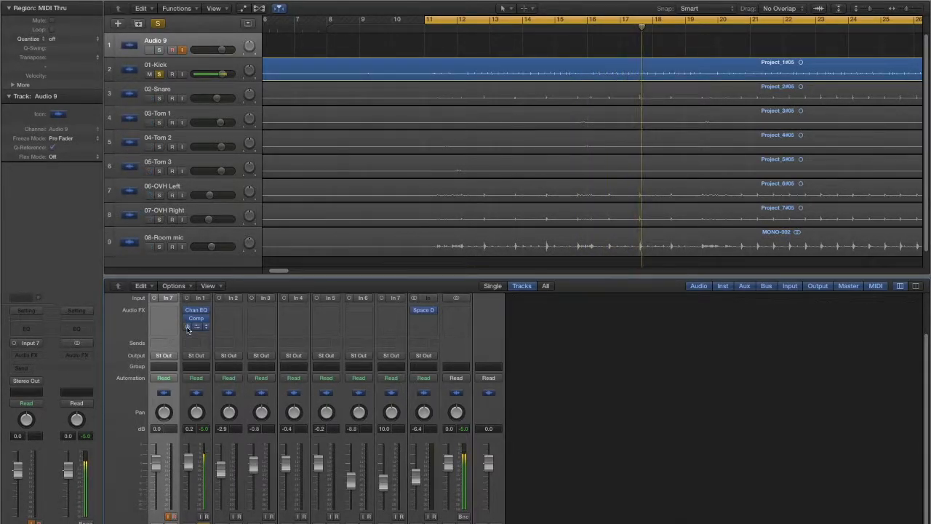
key("super+a")
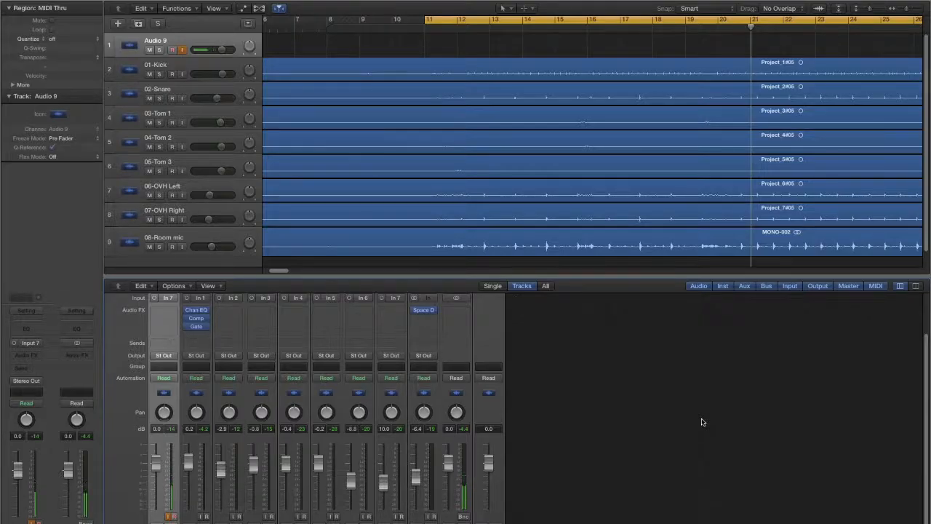
Move the playhead through the starts of bars 11, 12, 13 and 14 to point out the drum pattern's bars.
left_click(426, 27)
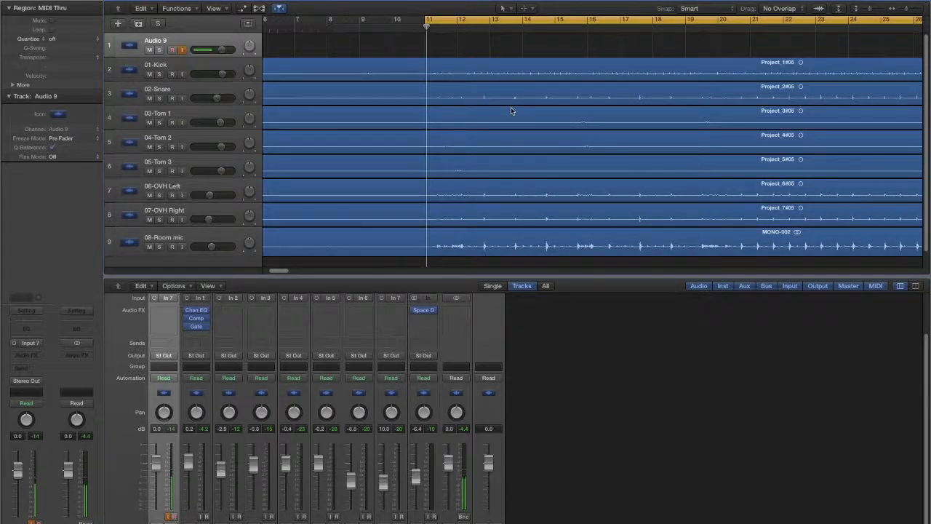
left_click(457, 28)
left_click(490, 28)
left_click(522, 28)
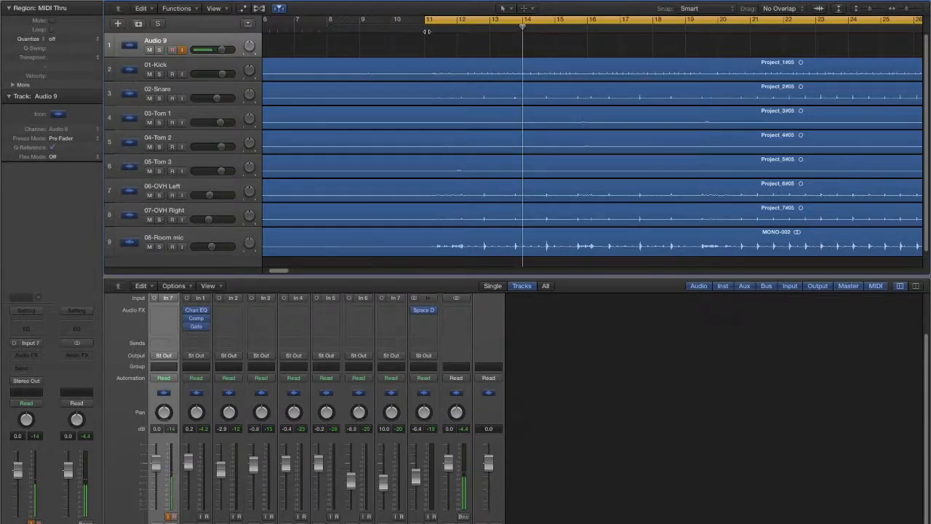